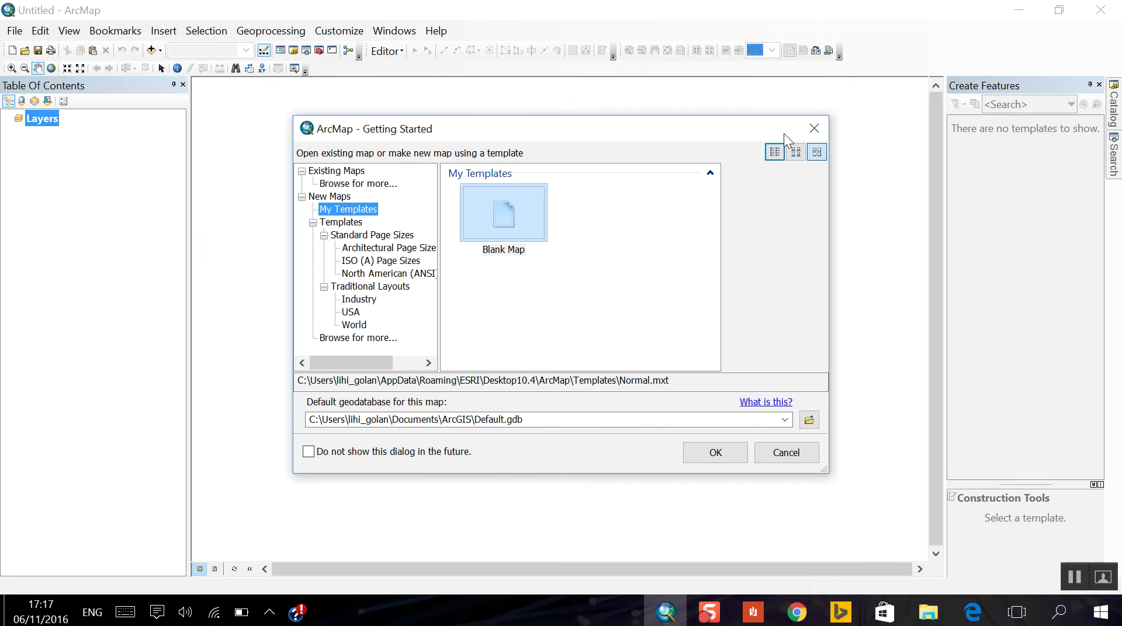
# Add the parcel4 feature class from group_4.gdb in folder 4 to the blank map.
pyautogui.click(812, 129)
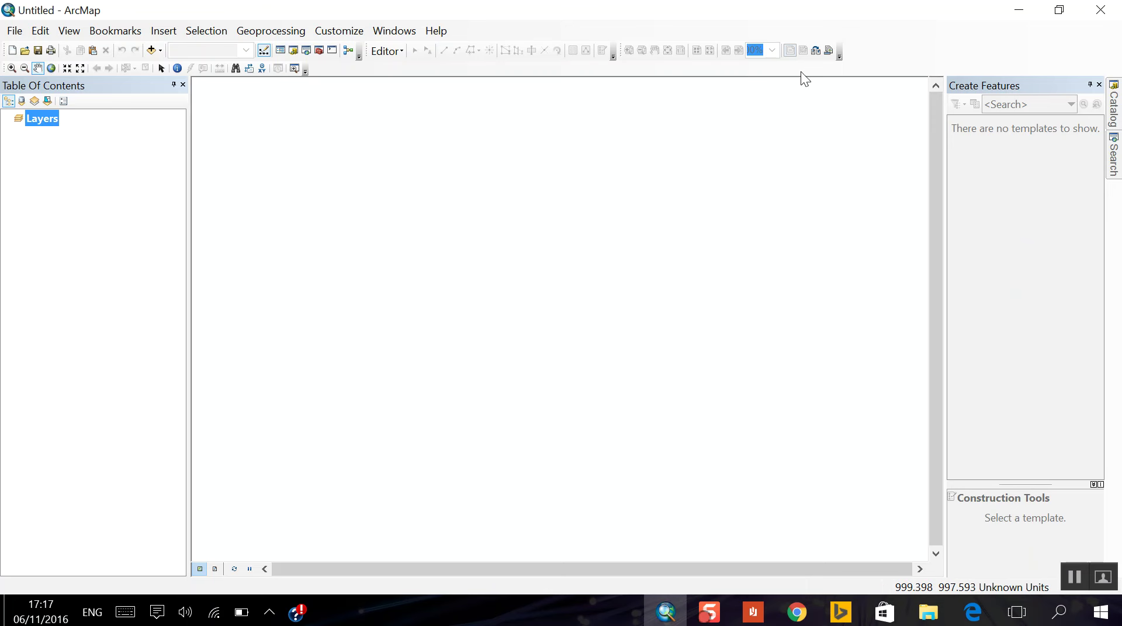
pyautogui.click(1115, 110)
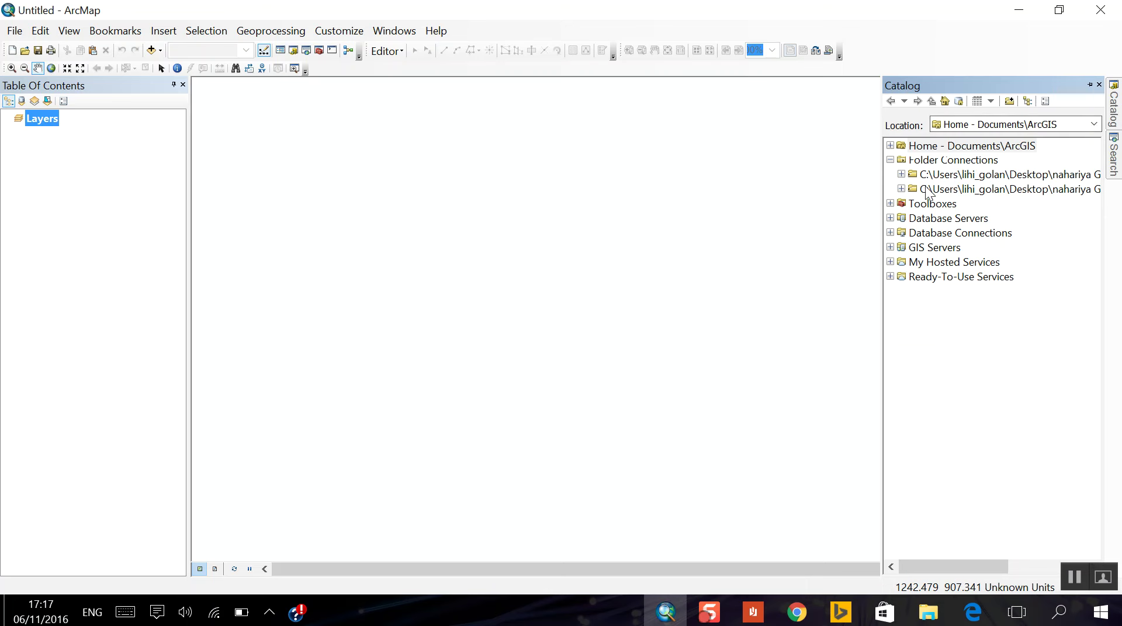
pyautogui.click(1010, 104)
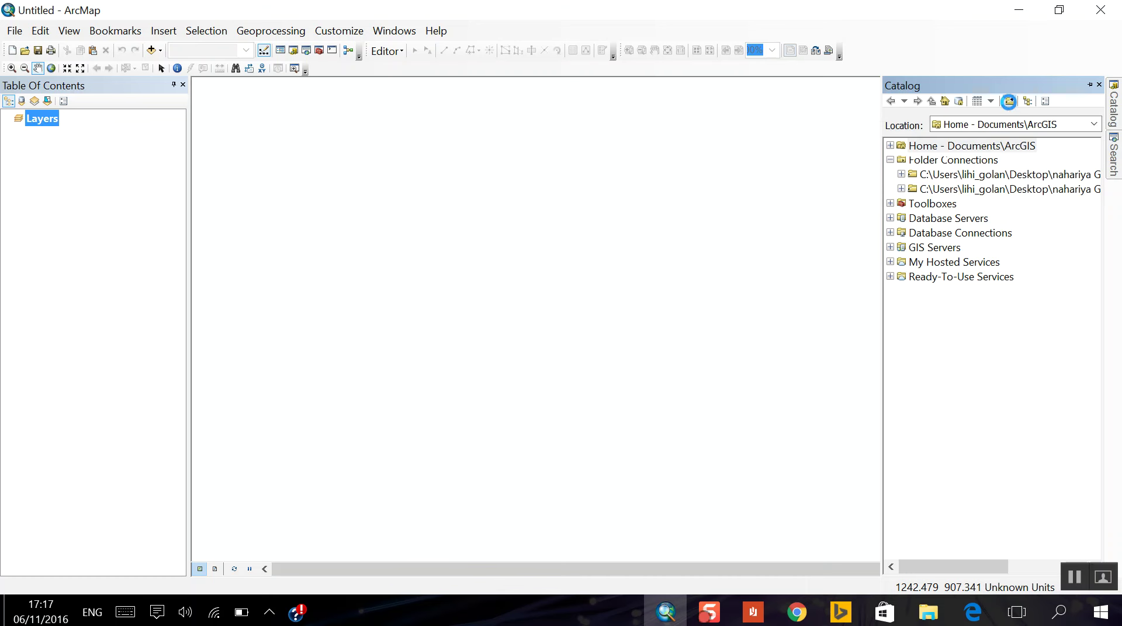
pyautogui.click(442, 176)
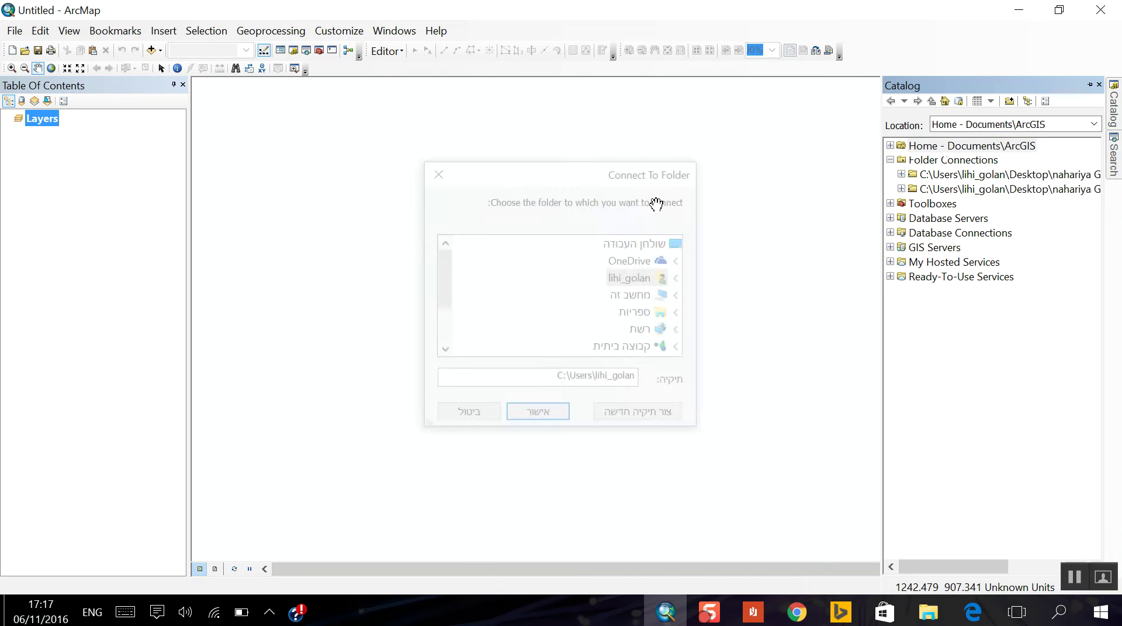
pyautogui.click(901, 189)
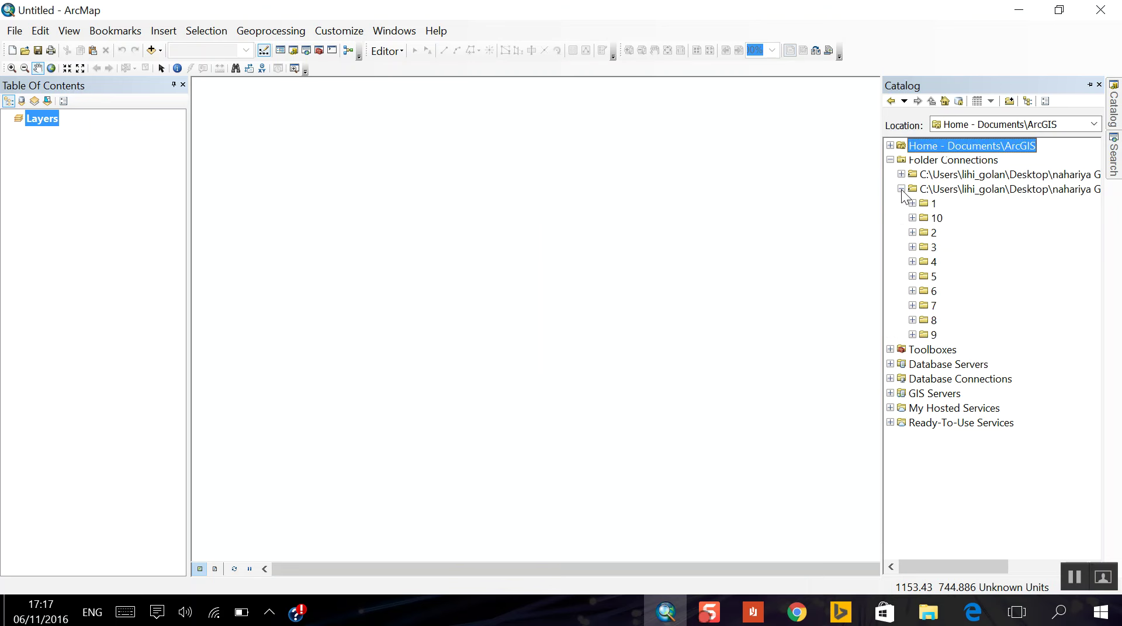
pyautogui.click(912, 261)
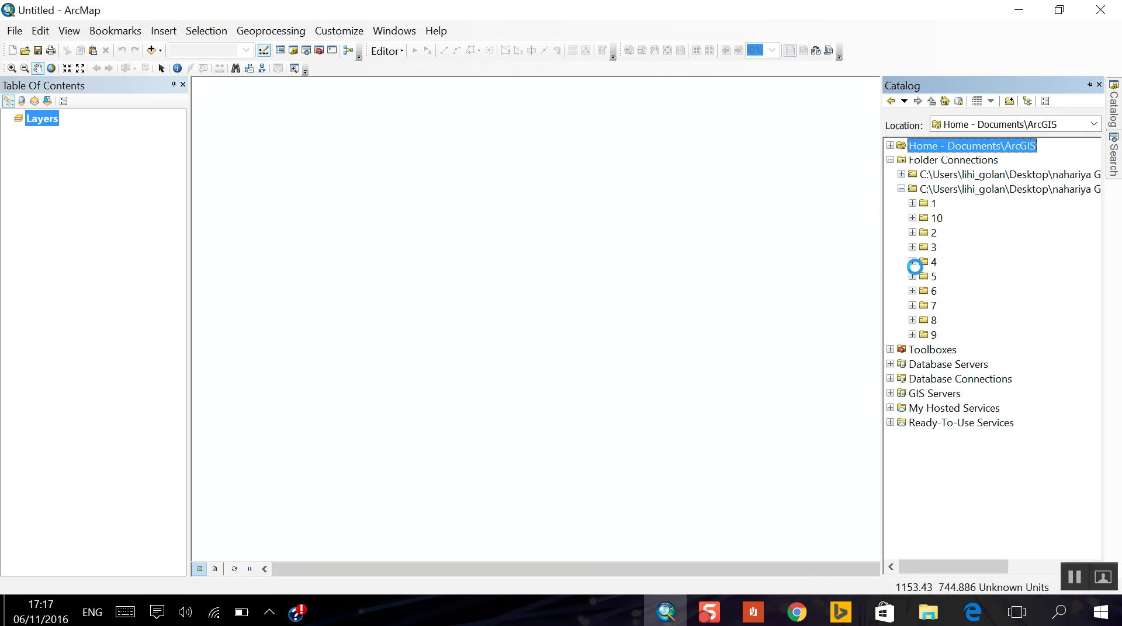
pyautogui.click(922, 276)
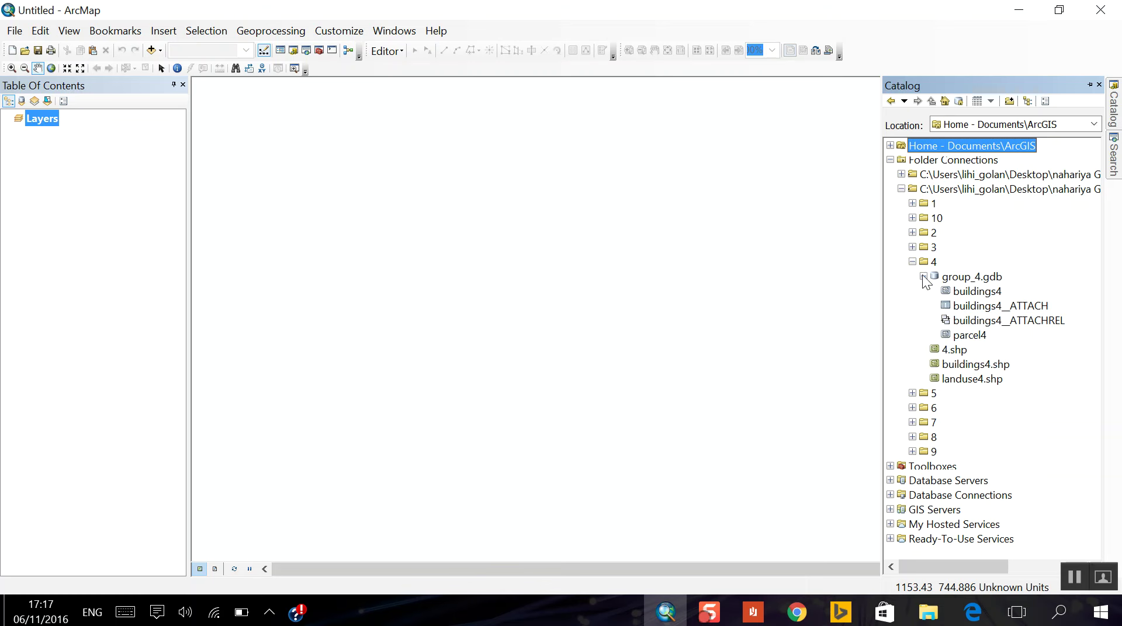
pyautogui.click(959, 336)
pyautogui.moveTo(959, 335); pyautogui.dragTo(48, 162)
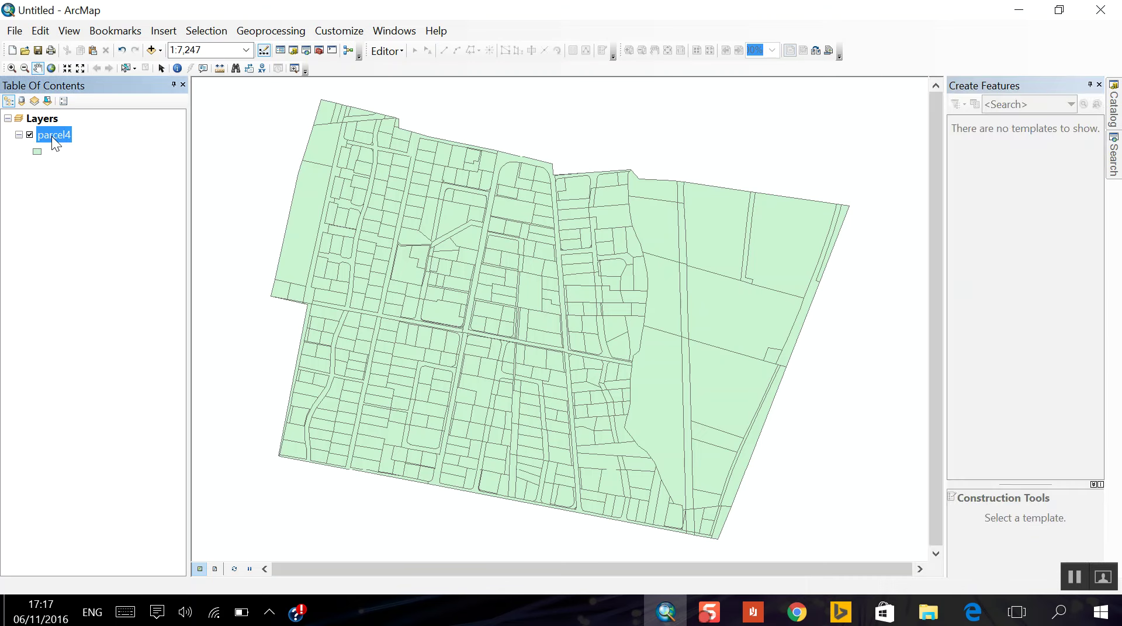
# Open parcel4's attribute table and sort it in descending order by the LA_name field.
pyautogui.rightClick(51, 136)
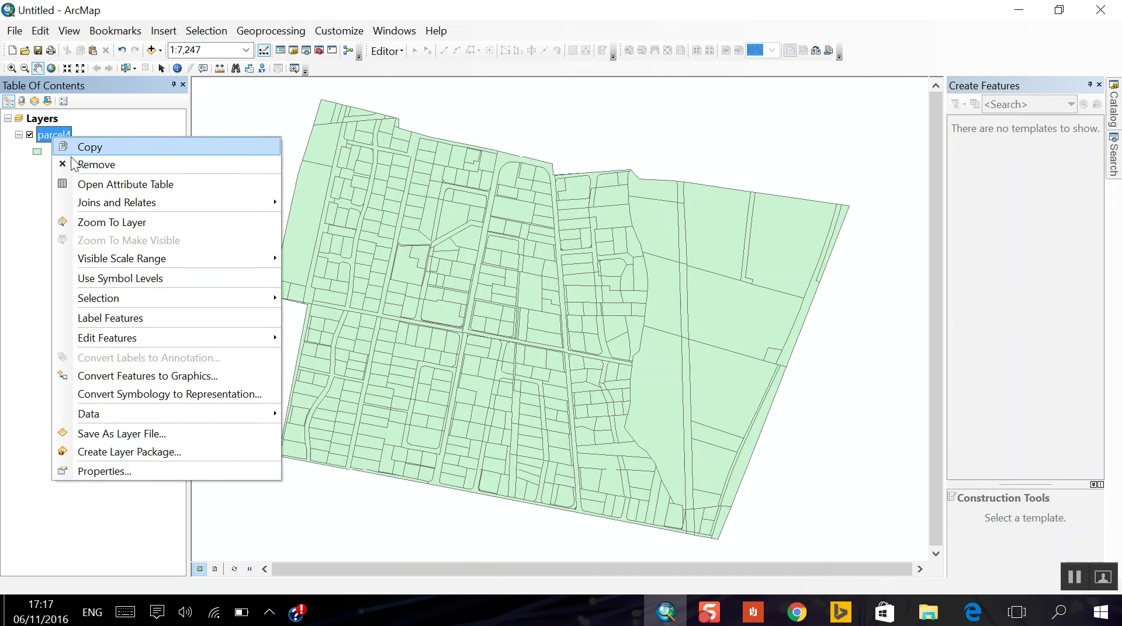
pyautogui.click(83, 179)
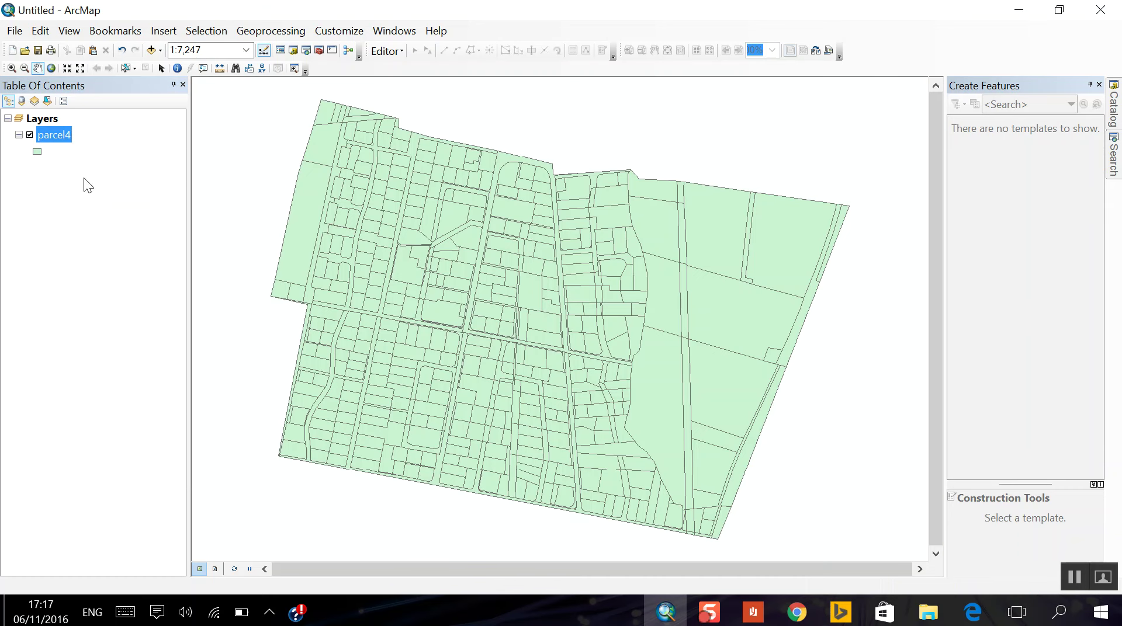
pyautogui.click(588, 406)
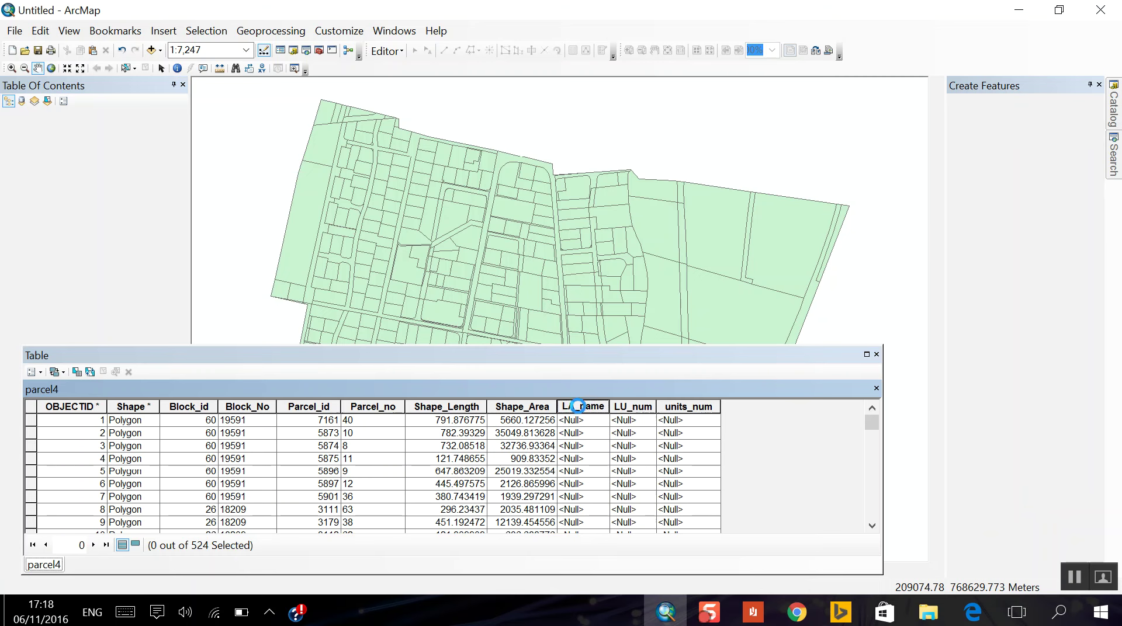
pyautogui.rightClick(578, 406)
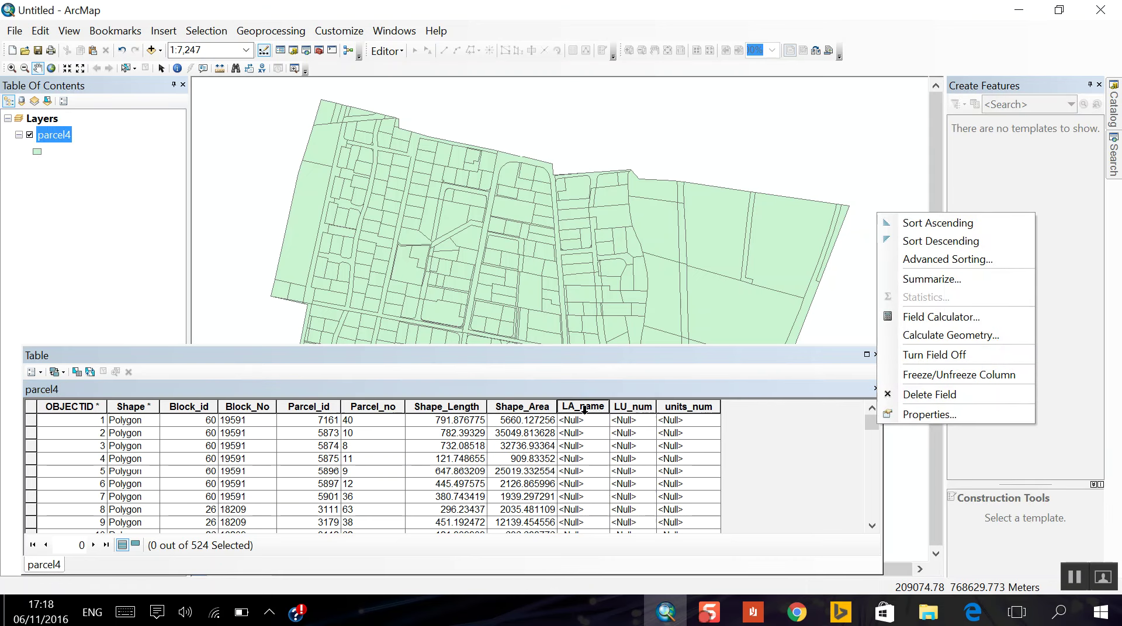
pyautogui.click(915, 240)
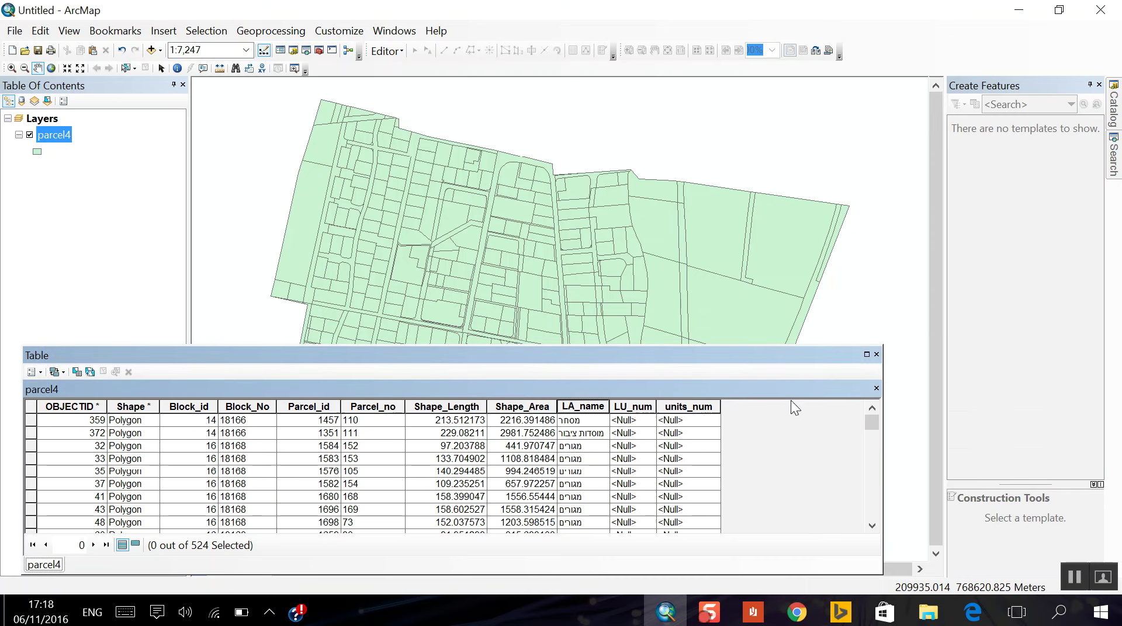
# Examine the land-use names in the LA_name column and the matching LU_num cells of the sorted records.
pyautogui.moveTo(871, 417); pyautogui.dragTo(872, 396)
pyautogui.click(597, 420)
pyautogui.click(595, 434)
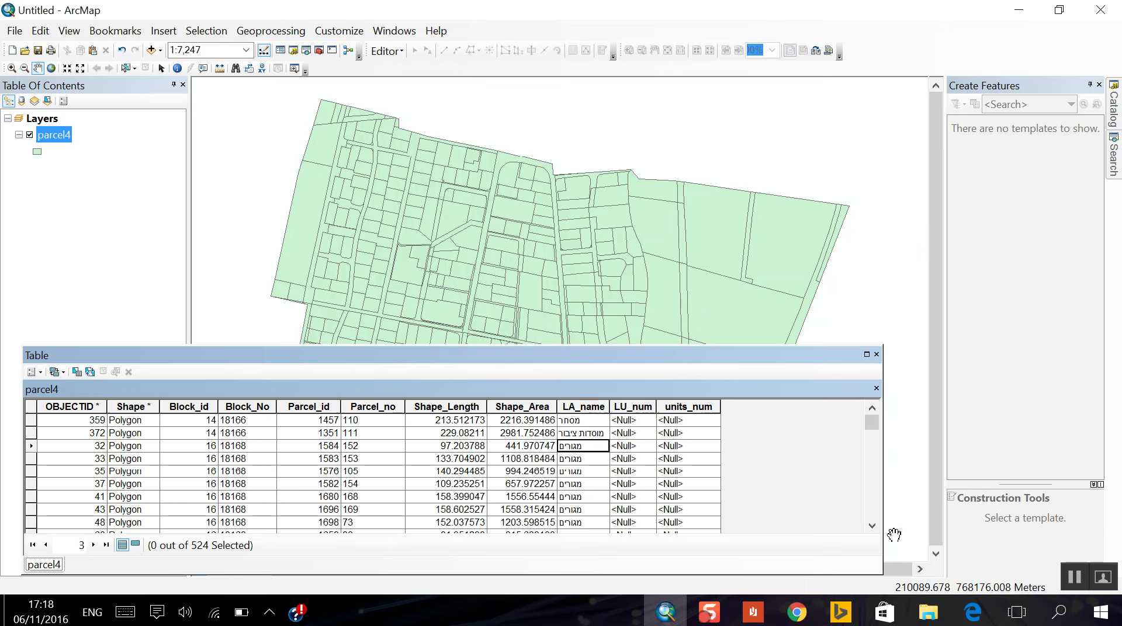
pyautogui.click(869, 525)
pyautogui.click(869, 525)
pyautogui.click(870, 525)
pyautogui.click(870, 525)
pyautogui.moveTo(869, 525); pyautogui.dragTo(868, 525)
pyautogui.click(577, 460)
pyautogui.click(586, 471)
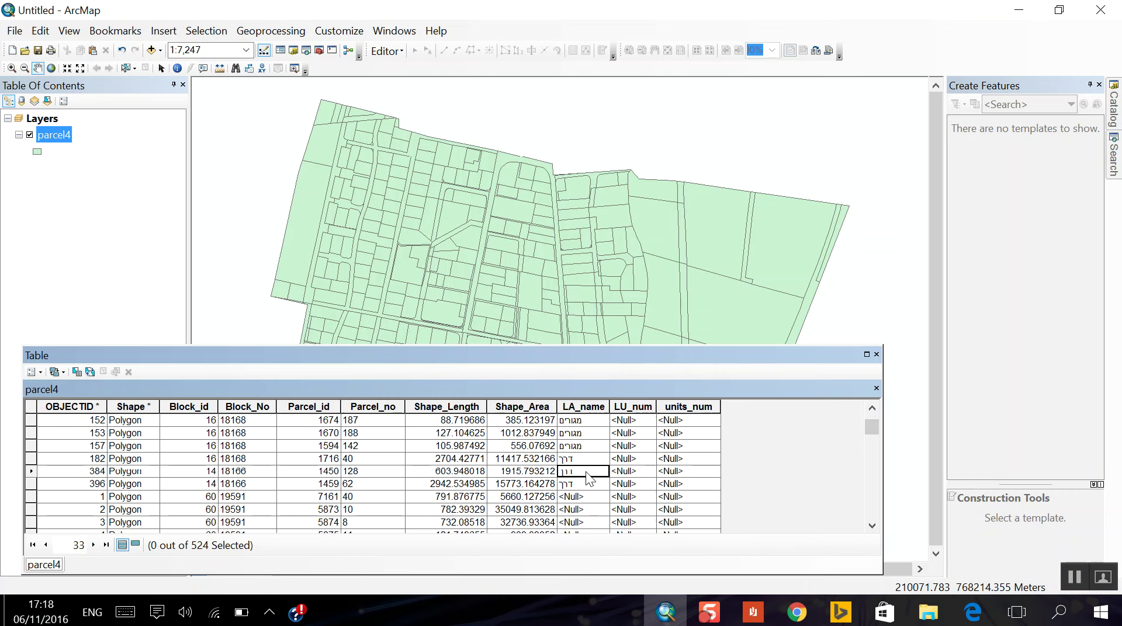
pyautogui.click(595, 482)
pyautogui.scroll(10, 596, 483)
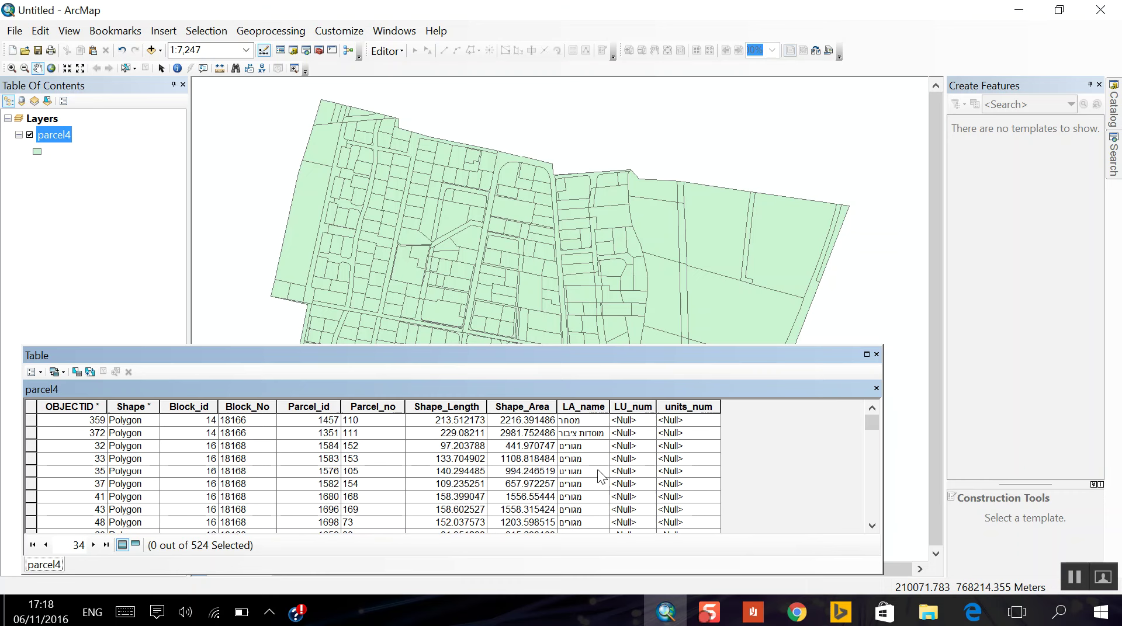
pyautogui.doubleClick(590, 405)
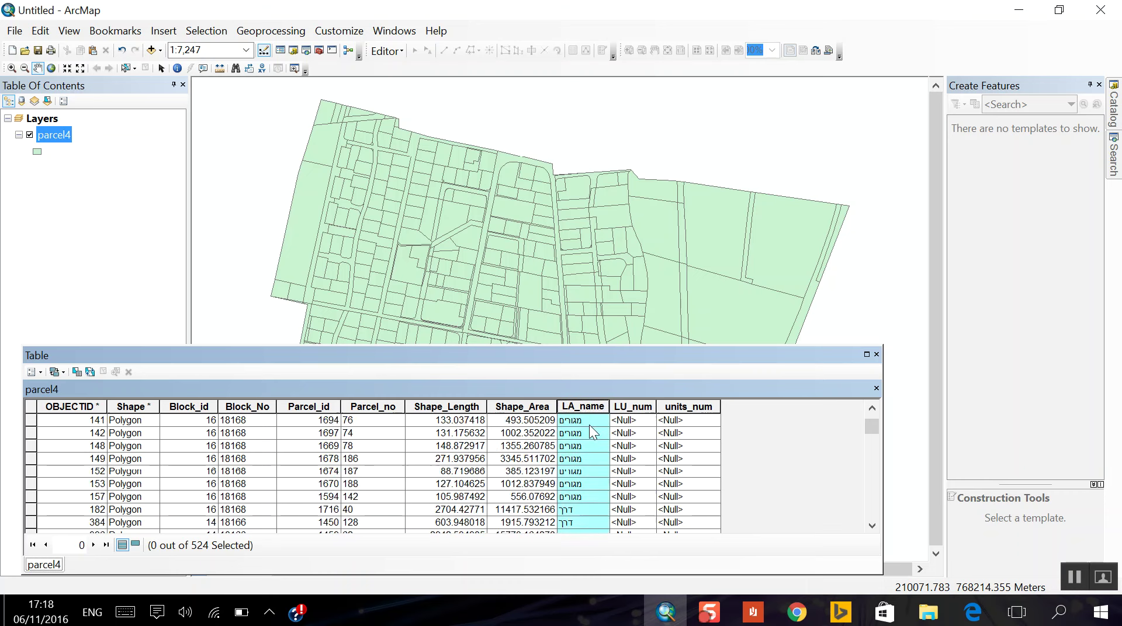
pyautogui.scroll(-6, 589, 426)
pyautogui.scroll(8, 589, 425)
pyautogui.scroll(3, 589, 427)
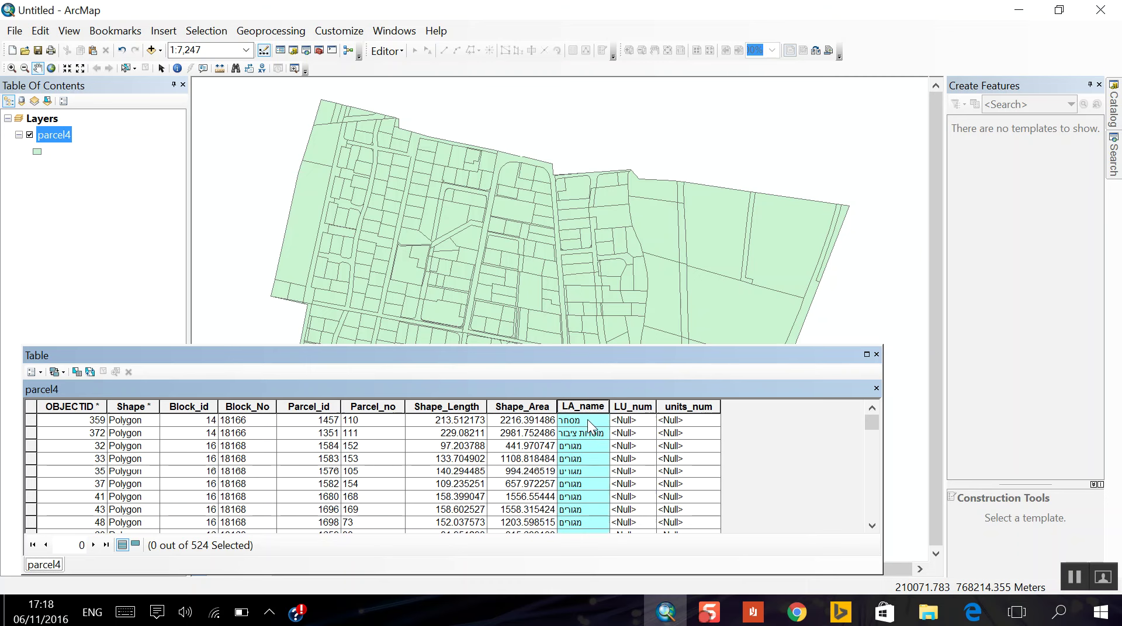
pyautogui.click(581, 455)
pyautogui.click(578, 485)
pyautogui.click(582, 510)
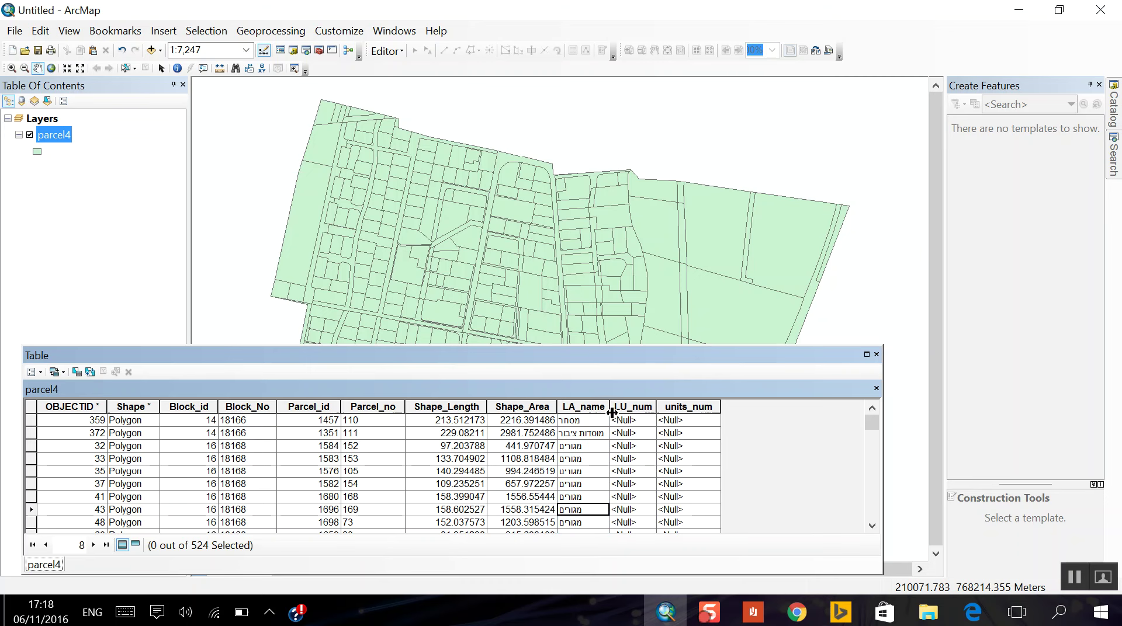
pyautogui.click(622, 421)
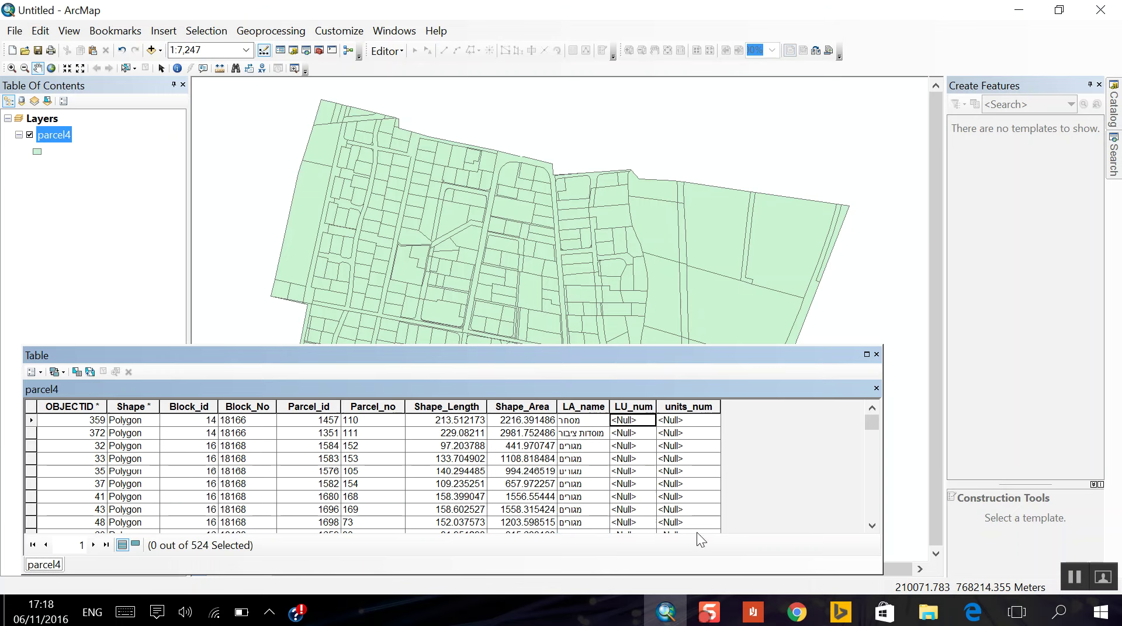
# Look through the land-use colours PDF for the residential, commerce and public institution codes, and close it.
pyautogui.moveTo(758, 614)
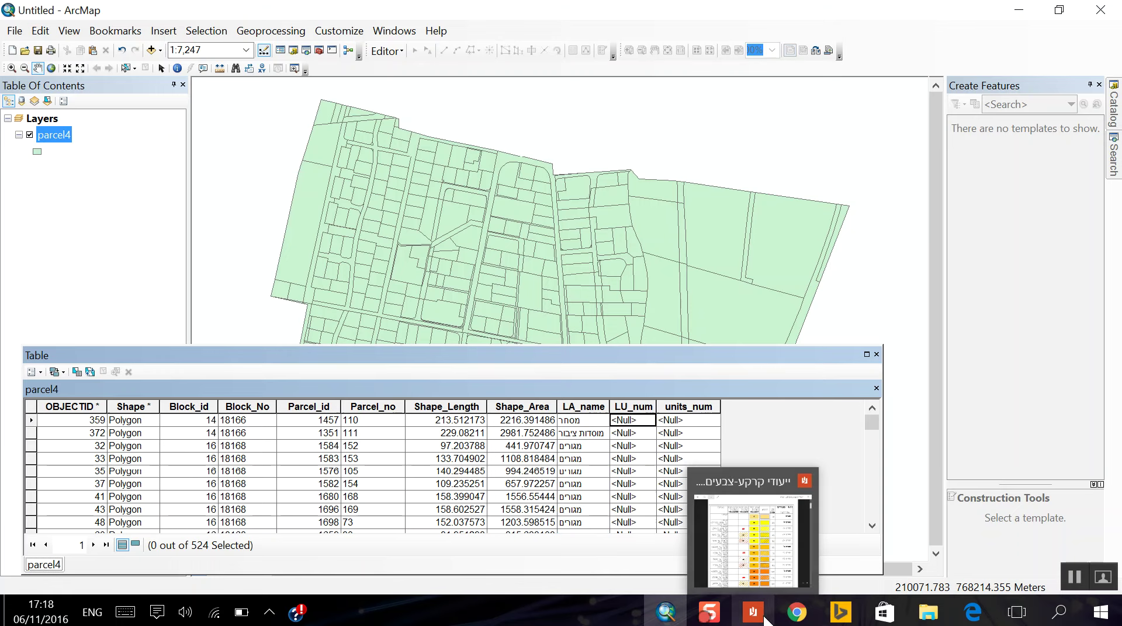
pyautogui.click(755, 553)
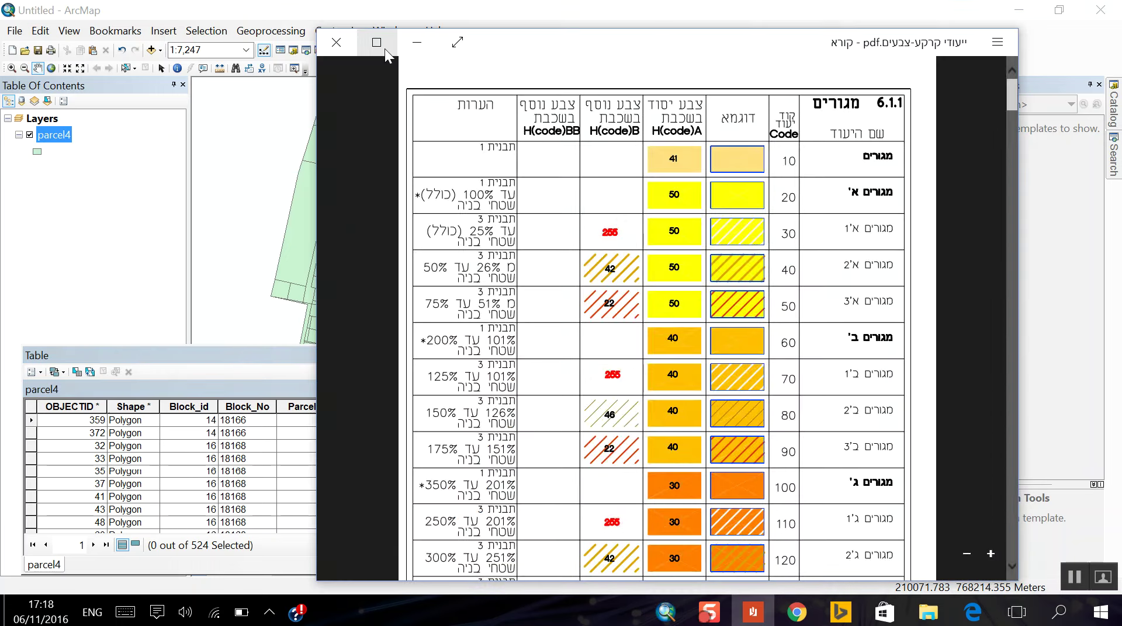
pyautogui.click(381, 47)
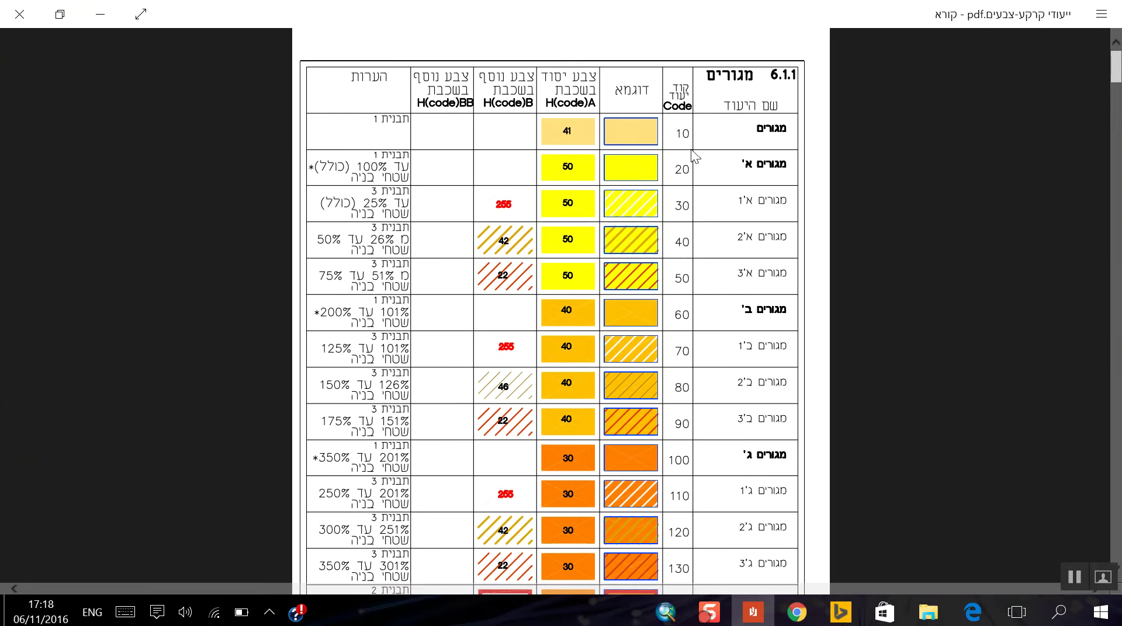
pyautogui.moveTo(1118, 75)
pyautogui.mouseDown()
pyautogui.moveTo(1118, 98)
pyautogui.moveTo(1117, 75)
pyautogui.mouseUp()
pyautogui.scroll(-9, 689, 166)
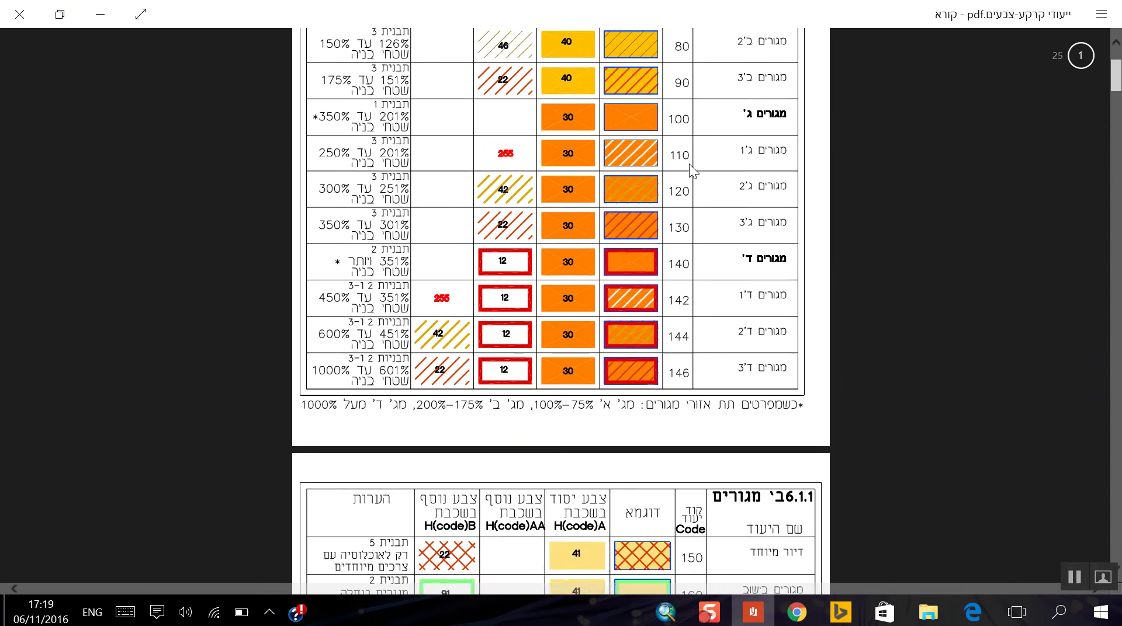
pyautogui.scroll(-10, 689, 167)
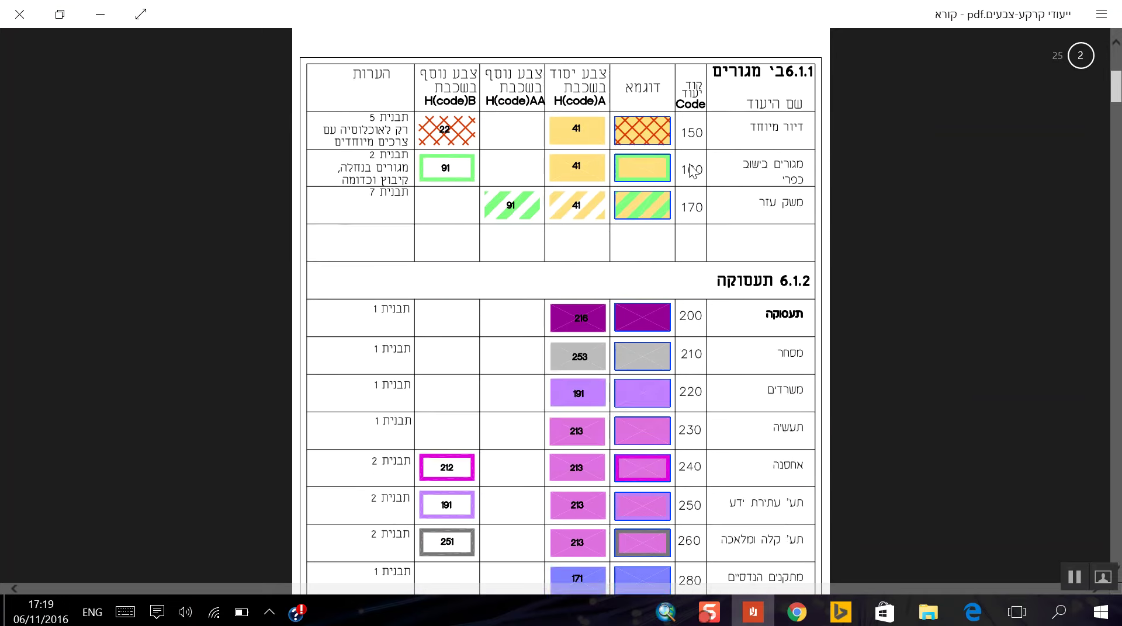
pyautogui.scroll(-3, 689, 164)
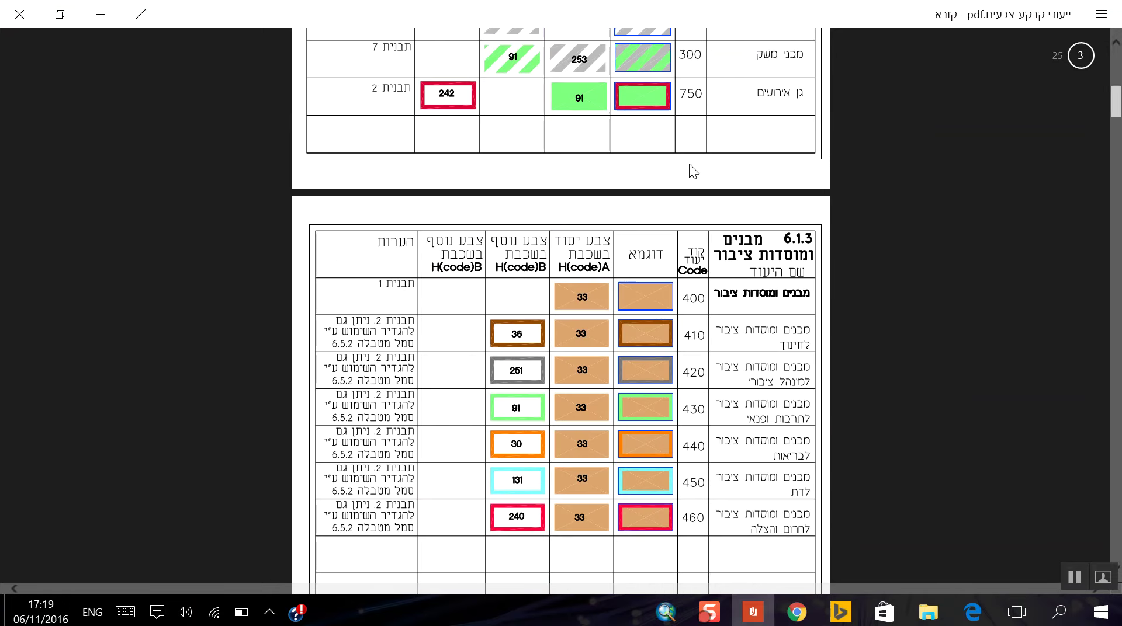
pyautogui.click(9, 15)
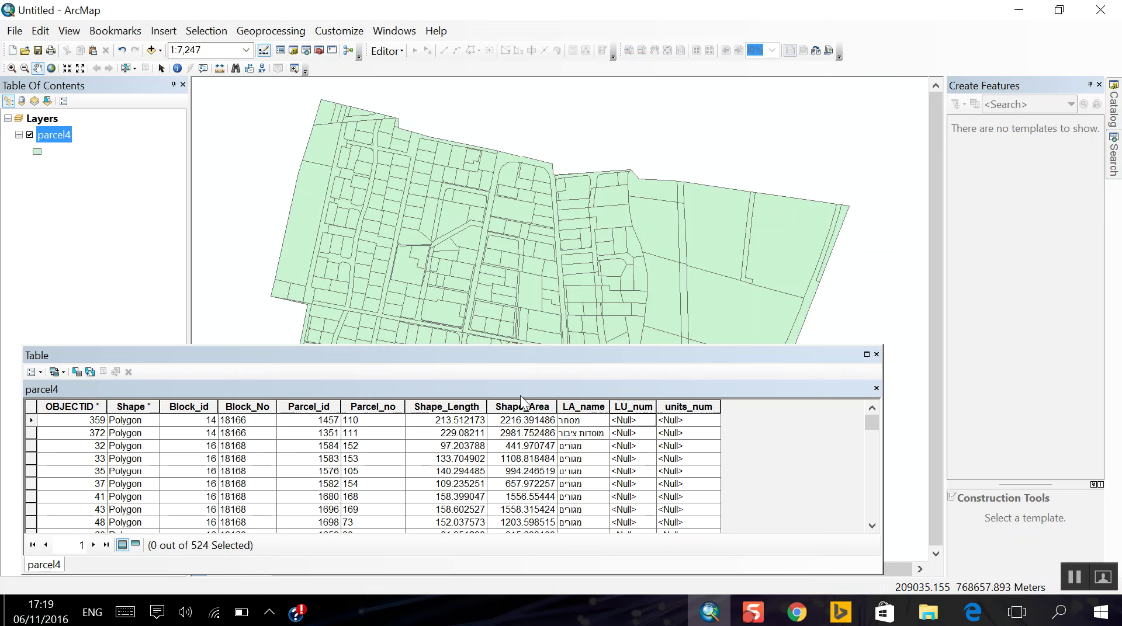
# Start an editing session and set LU_num to 210 for the commerce (מסחר) parcel in the first record.
pyautogui.click(393, 53)
pyautogui.click(393, 65)
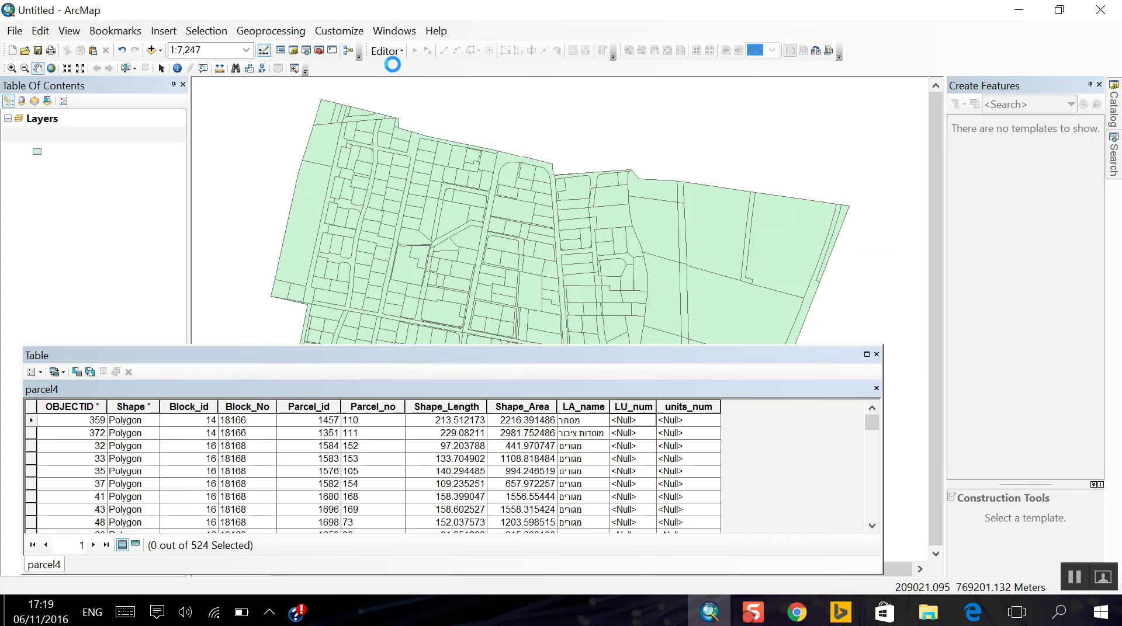
pyautogui.click(631, 420)
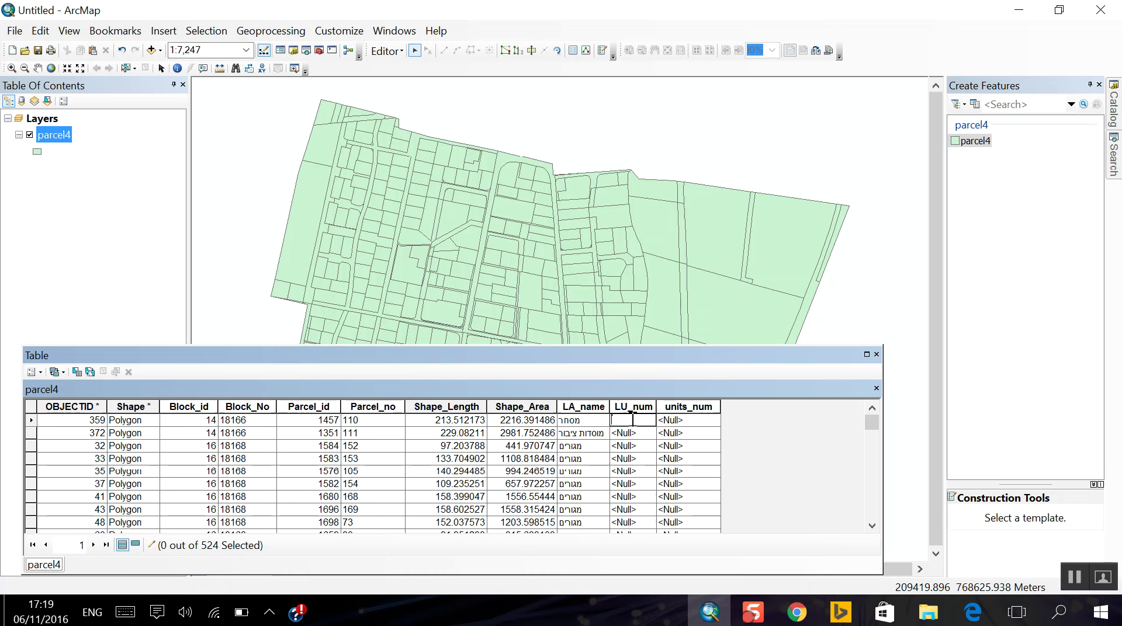
pyautogui.write('210')
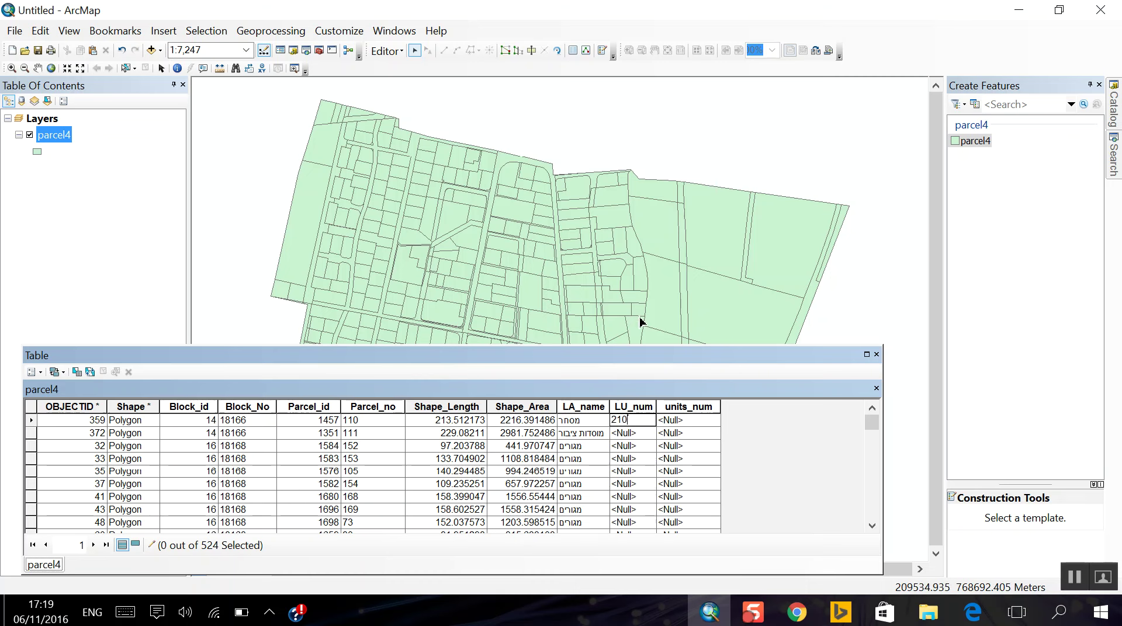
pyautogui.click(630, 458)
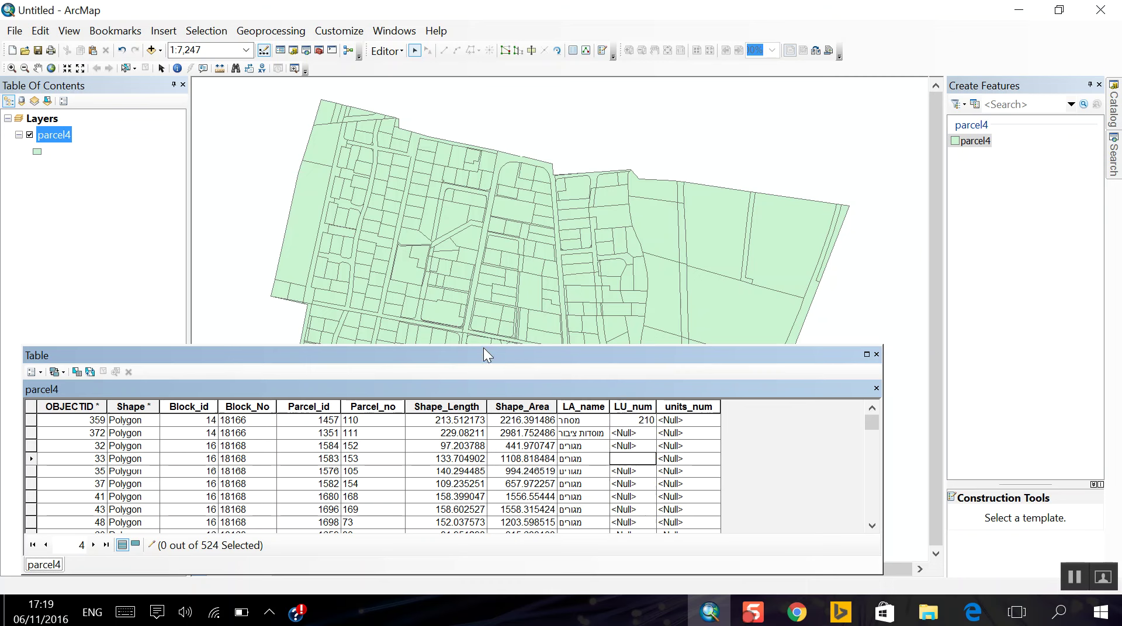
pyautogui.click(525, 469)
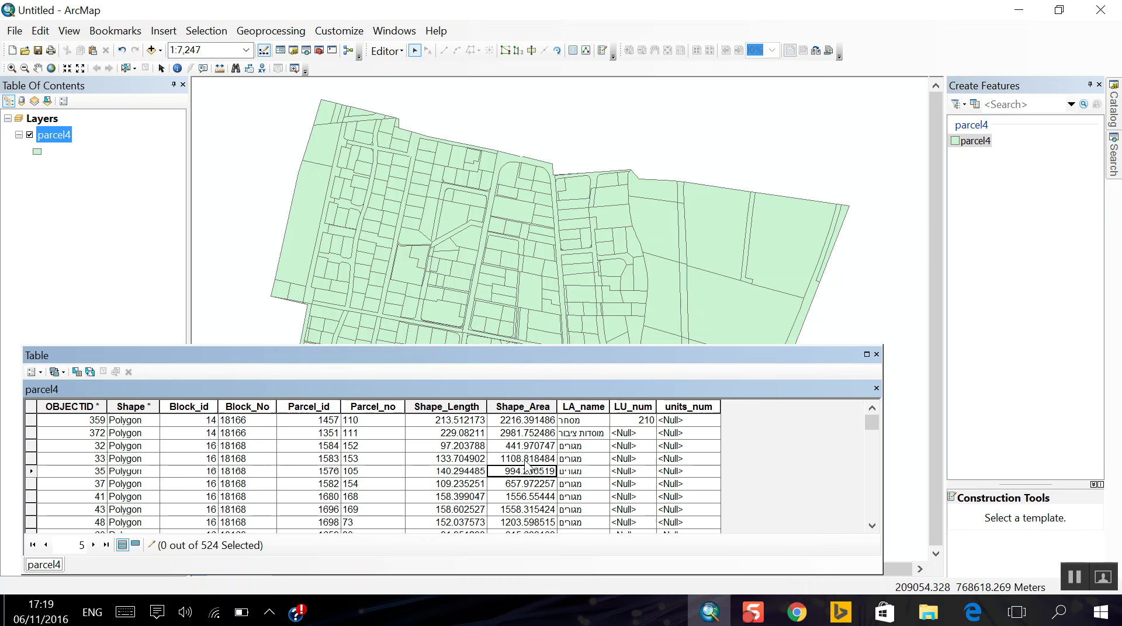
# Select by attributes the parcels where LA_name = 'דרך', and show only the selected records in the table.
pyautogui.click(76, 372)
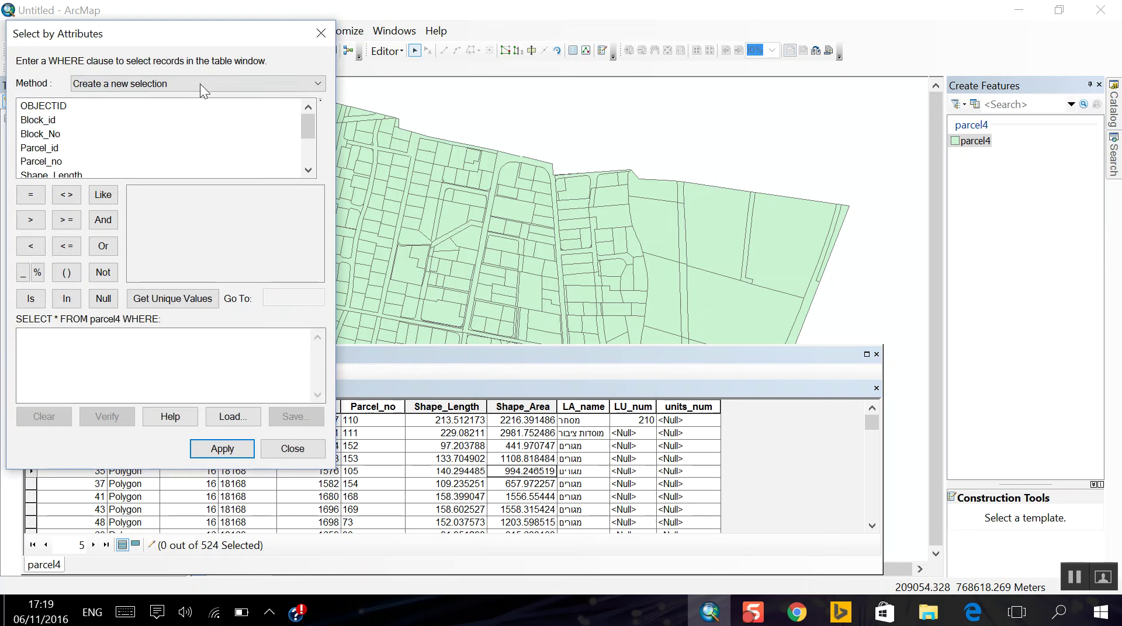
pyautogui.moveTo(198, 33); pyautogui.dragTo(245, 34)
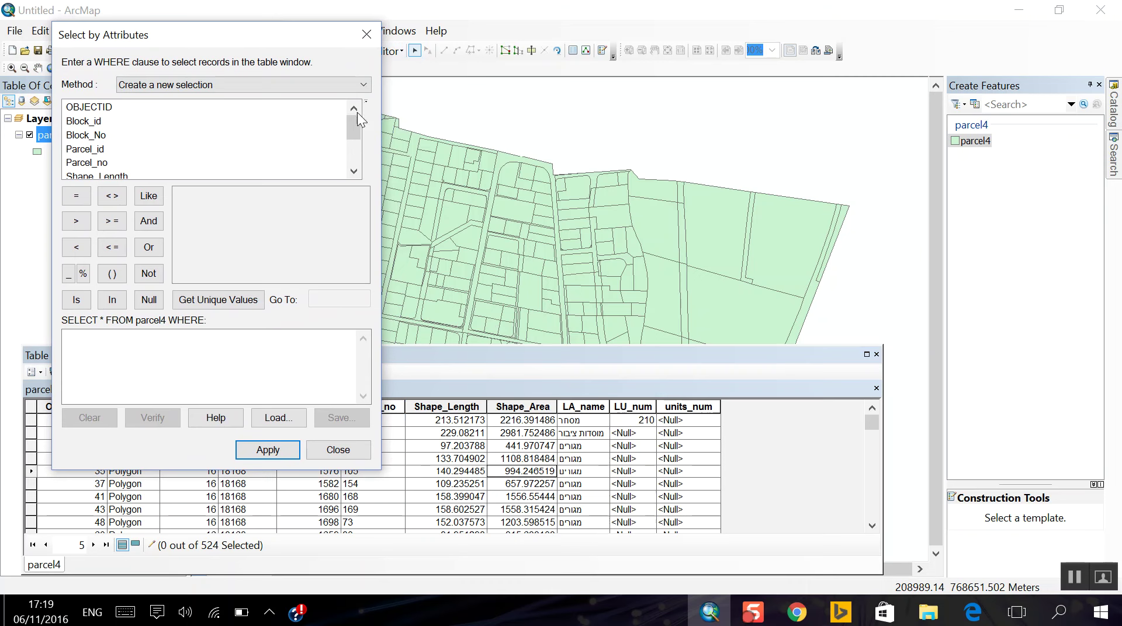
pyautogui.moveTo(353, 127); pyautogui.dragTo(348, 159)
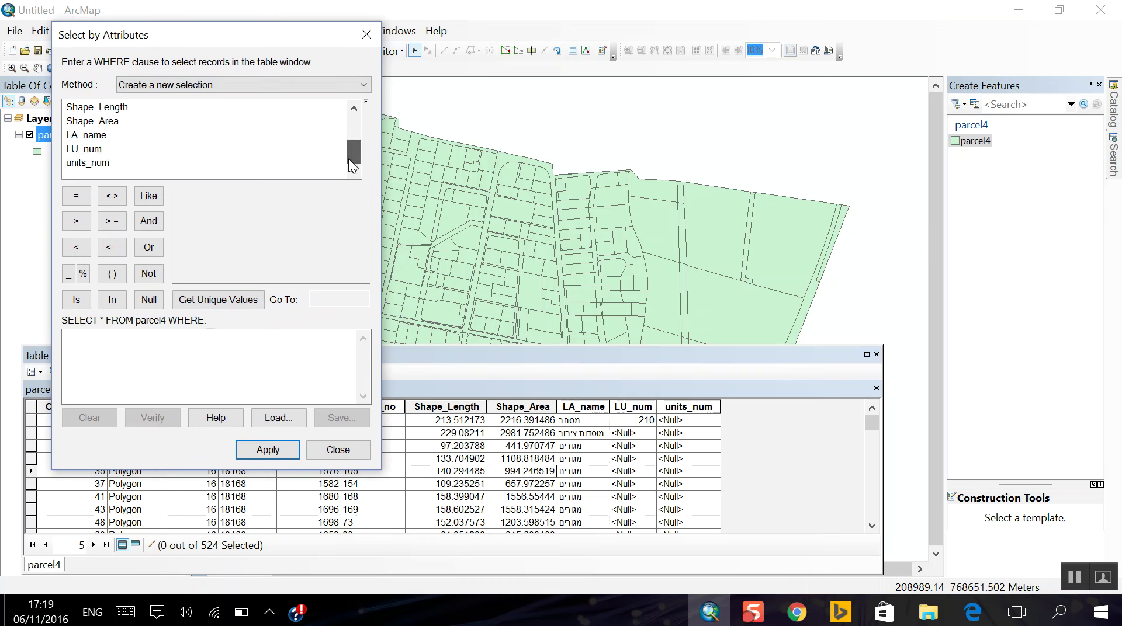
pyautogui.doubleClick(87, 137)
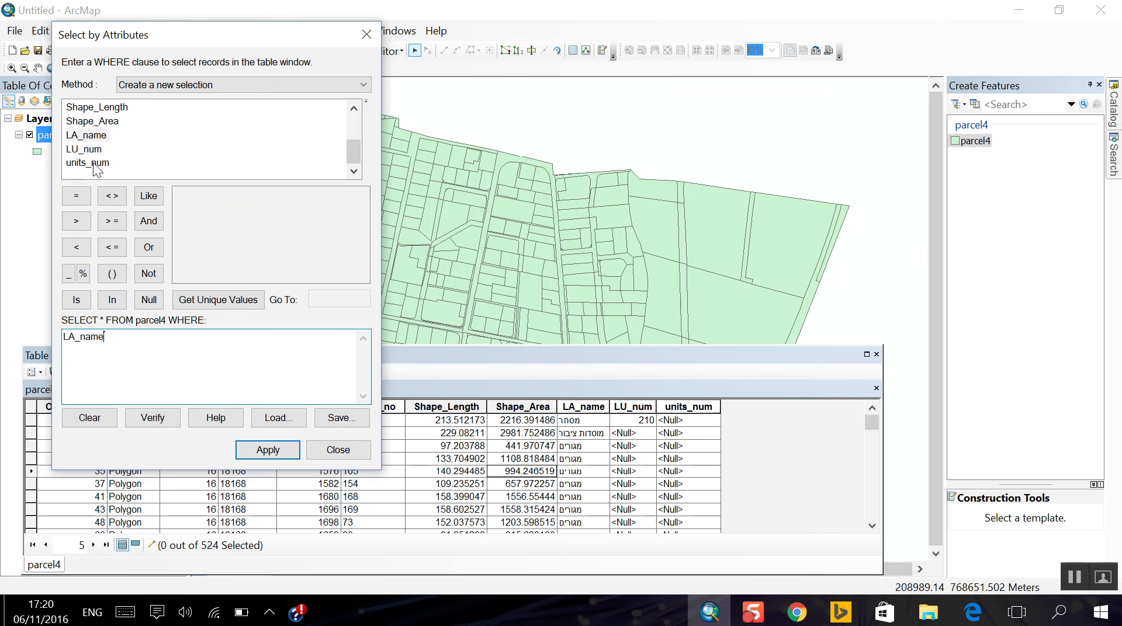
pyautogui.click(72, 201)
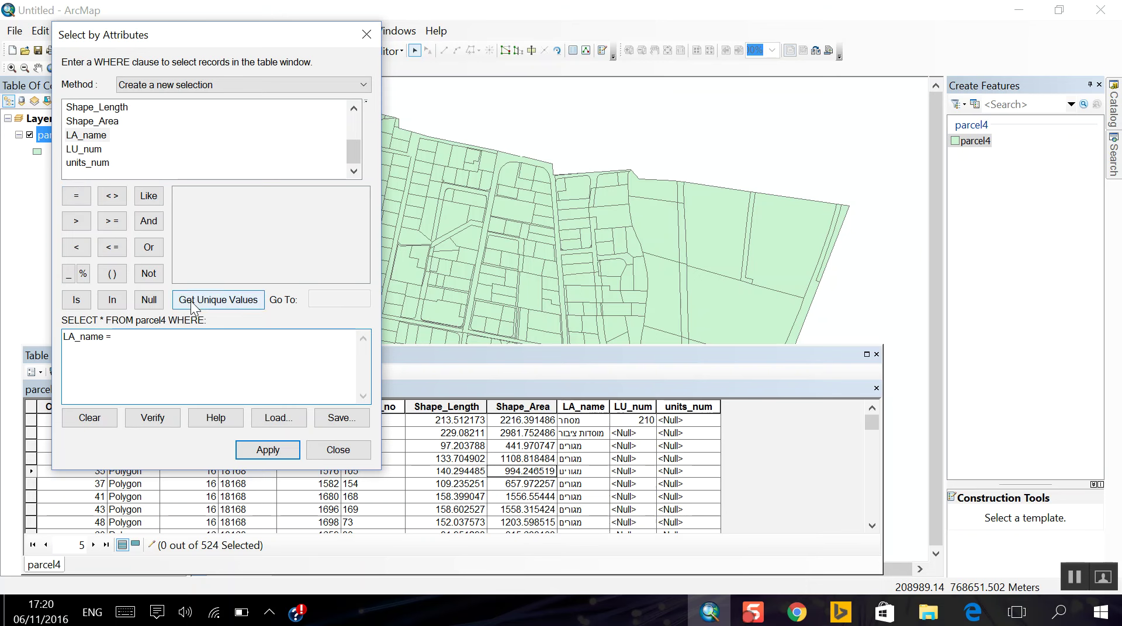
pyautogui.click(231, 300)
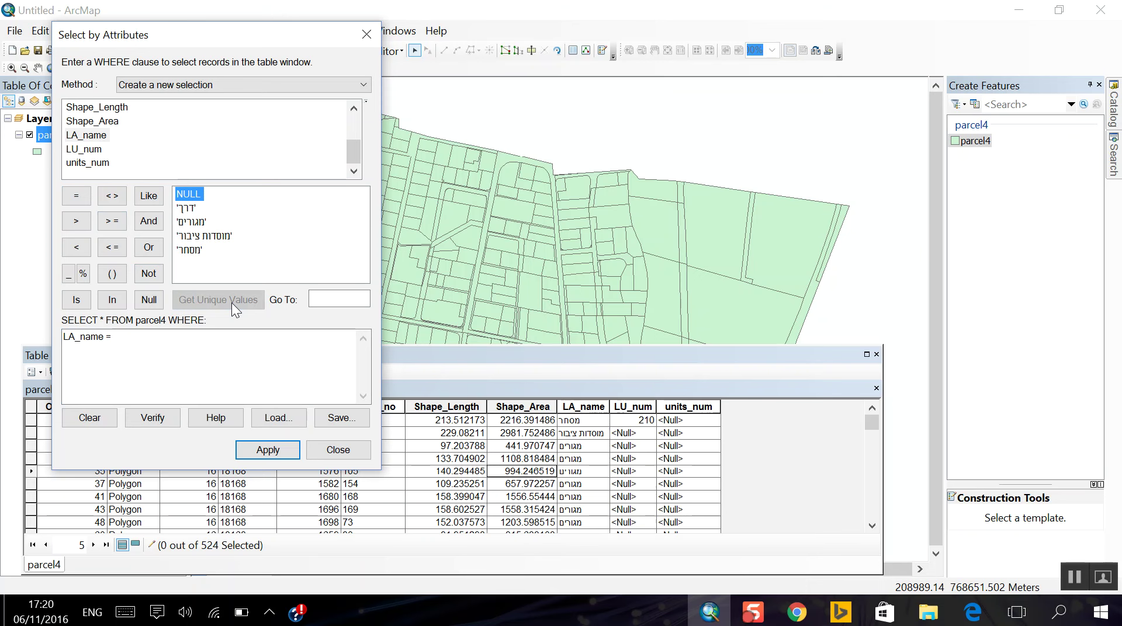
pyautogui.click(188, 209)
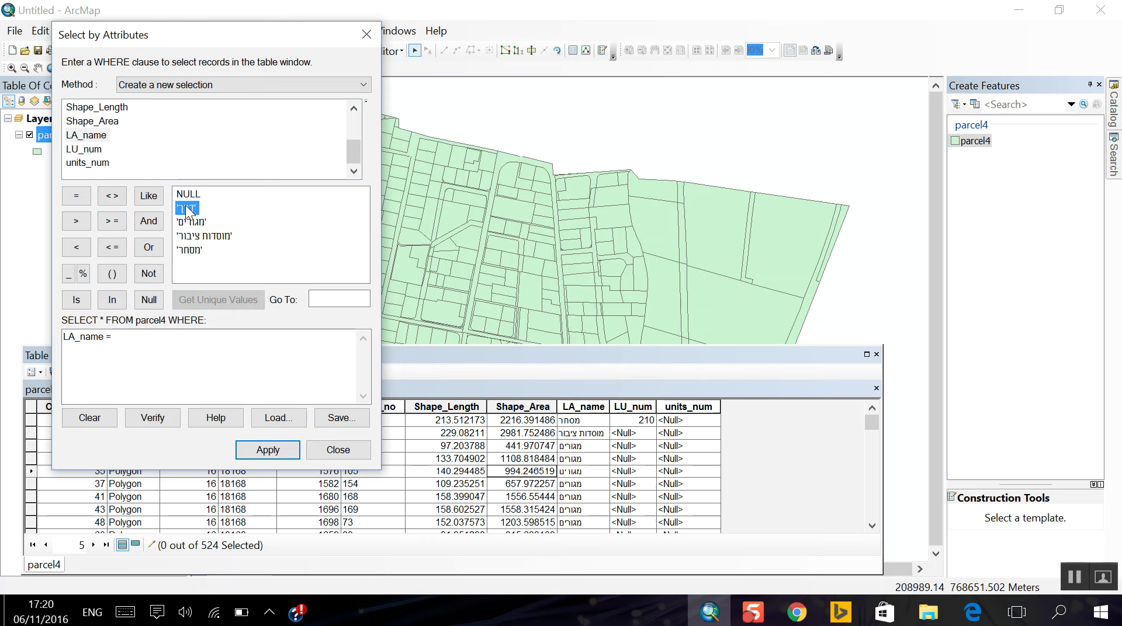
pyautogui.doubleClick(187, 209)
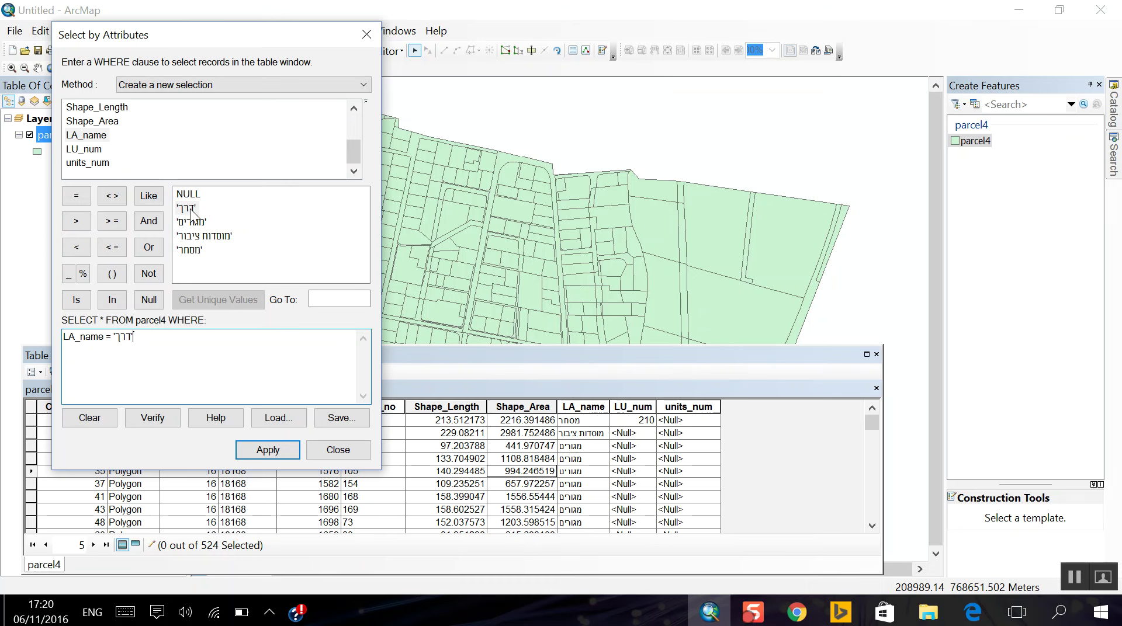
pyautogui.click(272, 451)
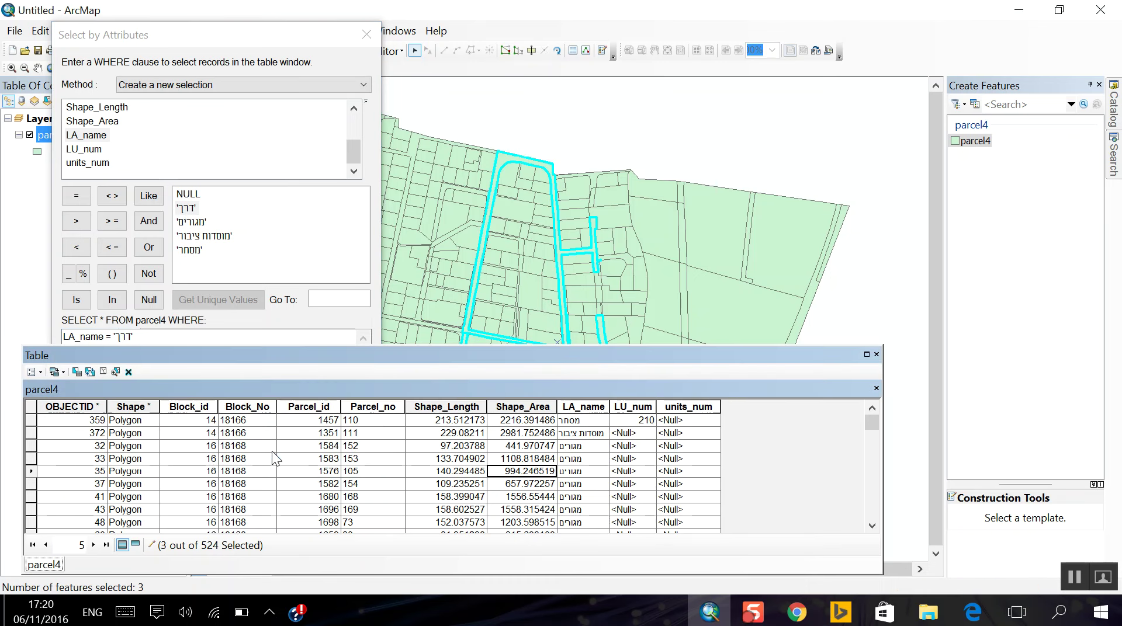
pyautogui.click(136, 546)
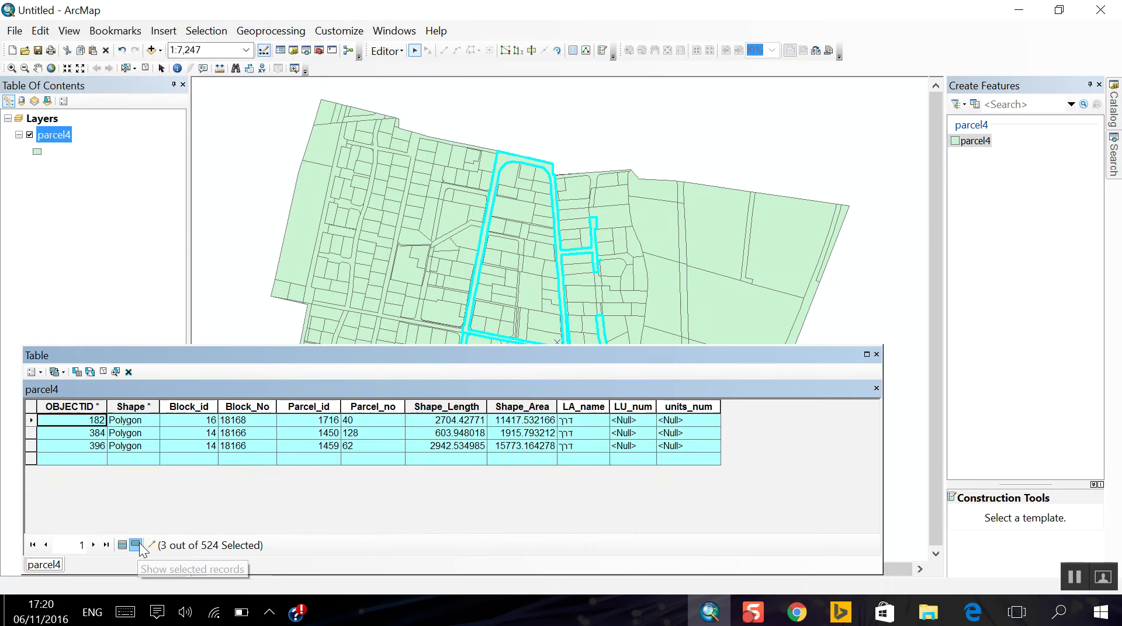
# Show all records, set LU_num to 800 for the selected דרך parcels with the Field Calculator, and check their LU_num cells.
pyautogui.click(123, 545)
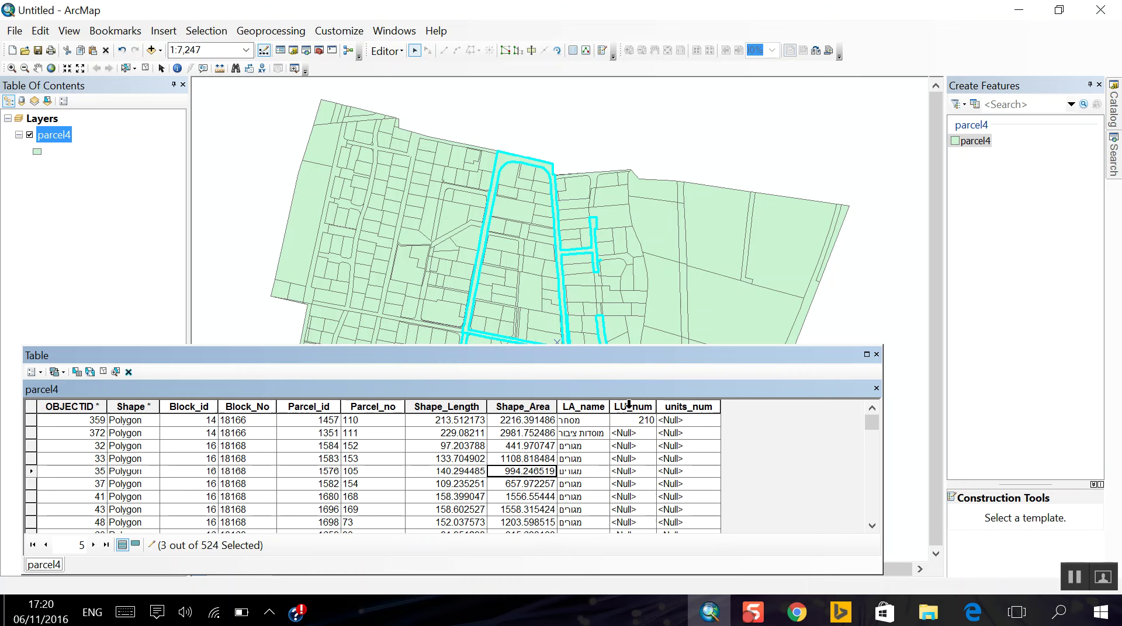
pyautogui.rightClick(629, 405)
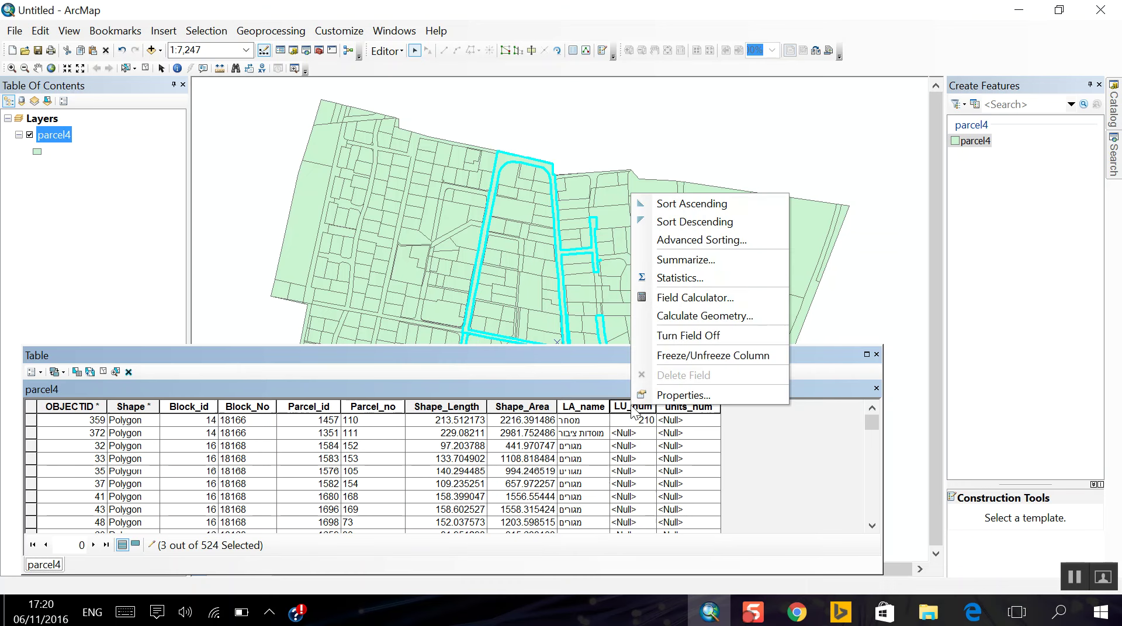
pyautogui.click(665, 298)
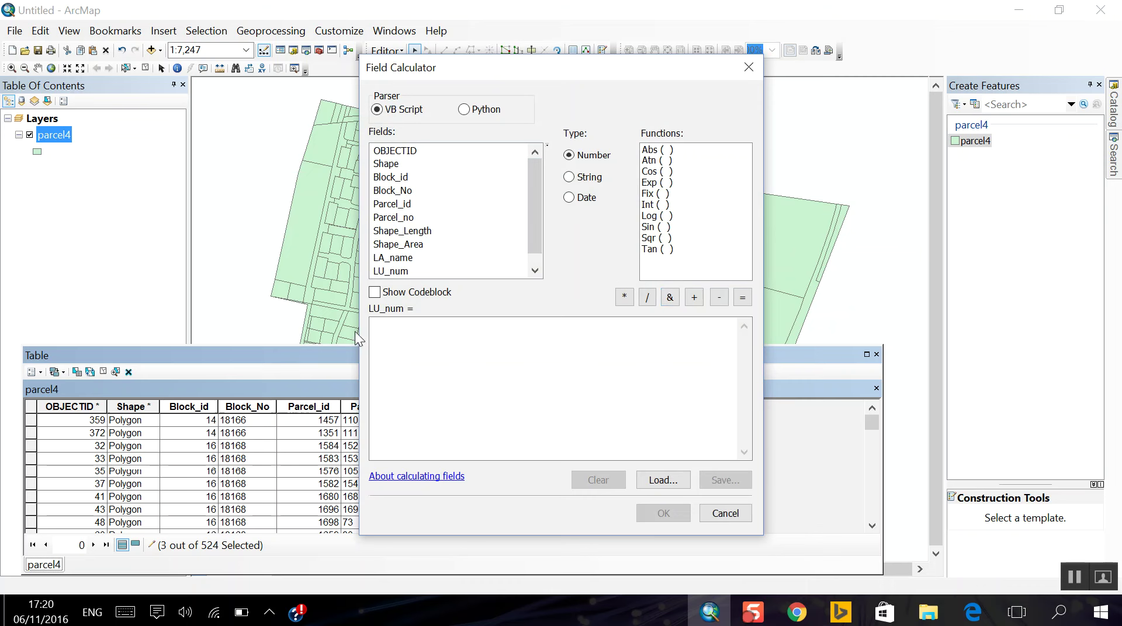
pyautogui.click(403, 371)
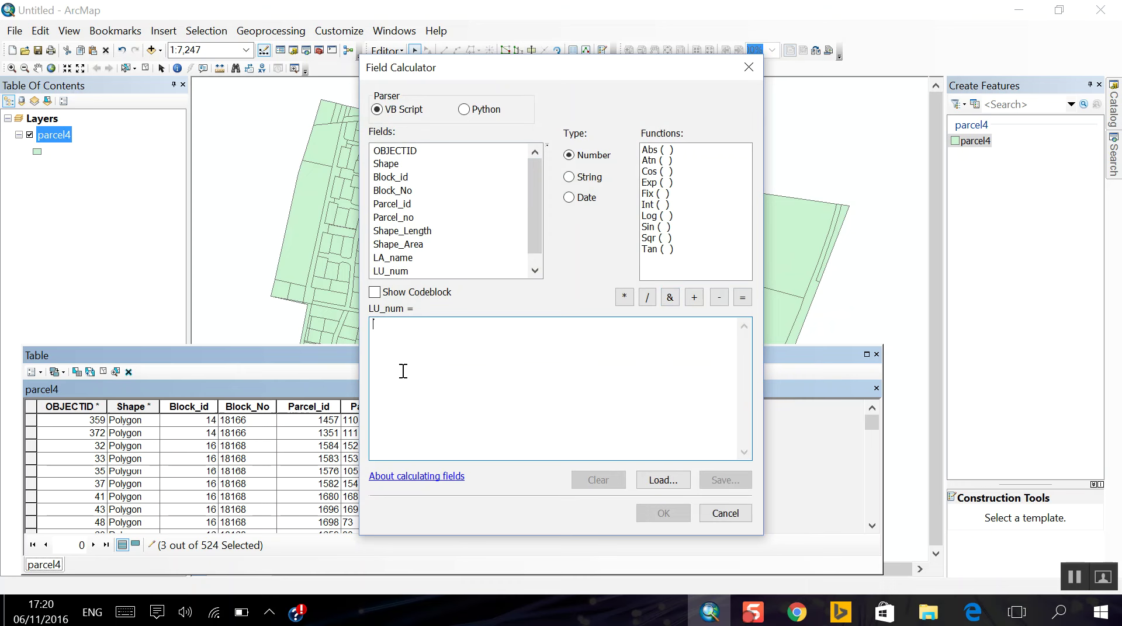
pyautogui.write('800')
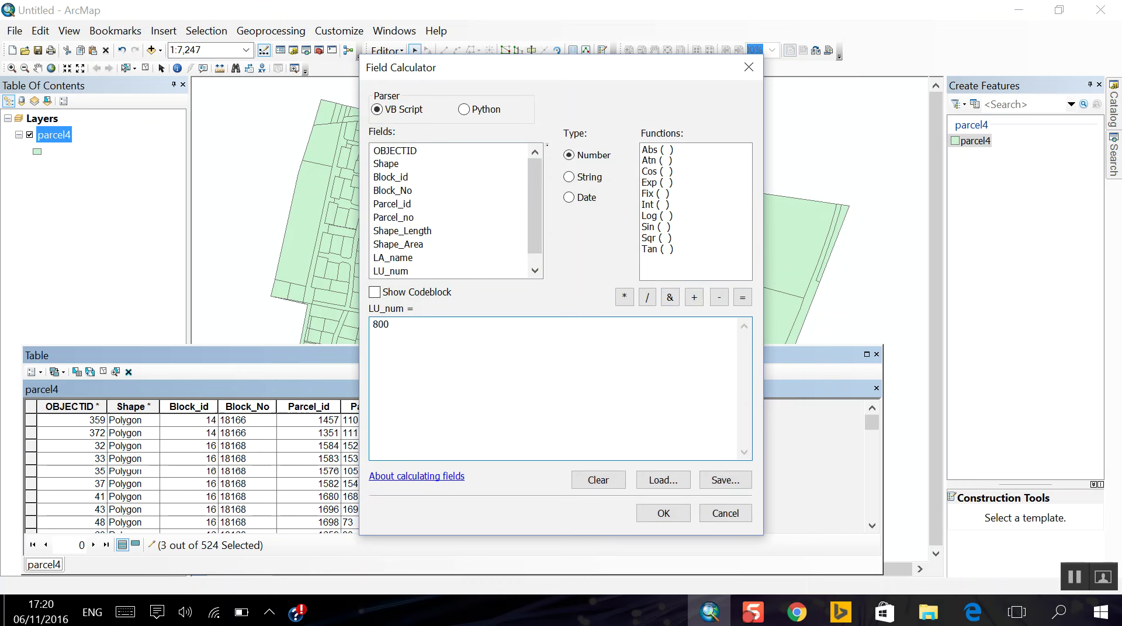
pyautogui.click(658, 514)
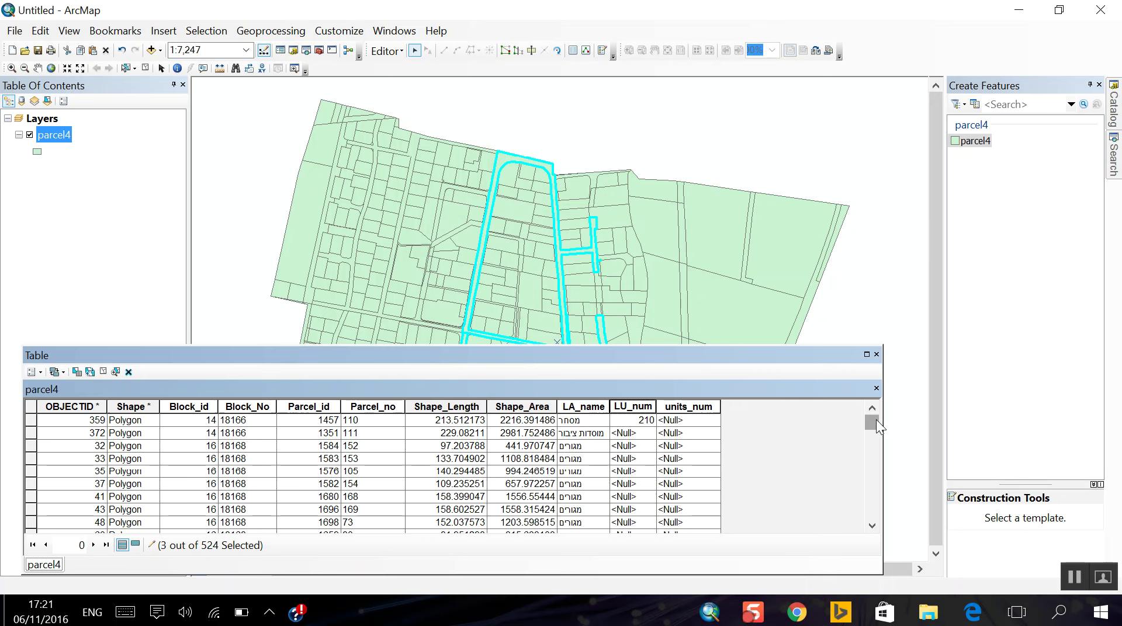
pyautogui.moveTo(875, 420); pyautogui.dragTo(877, 422)
pyautogui.click(878, 524)
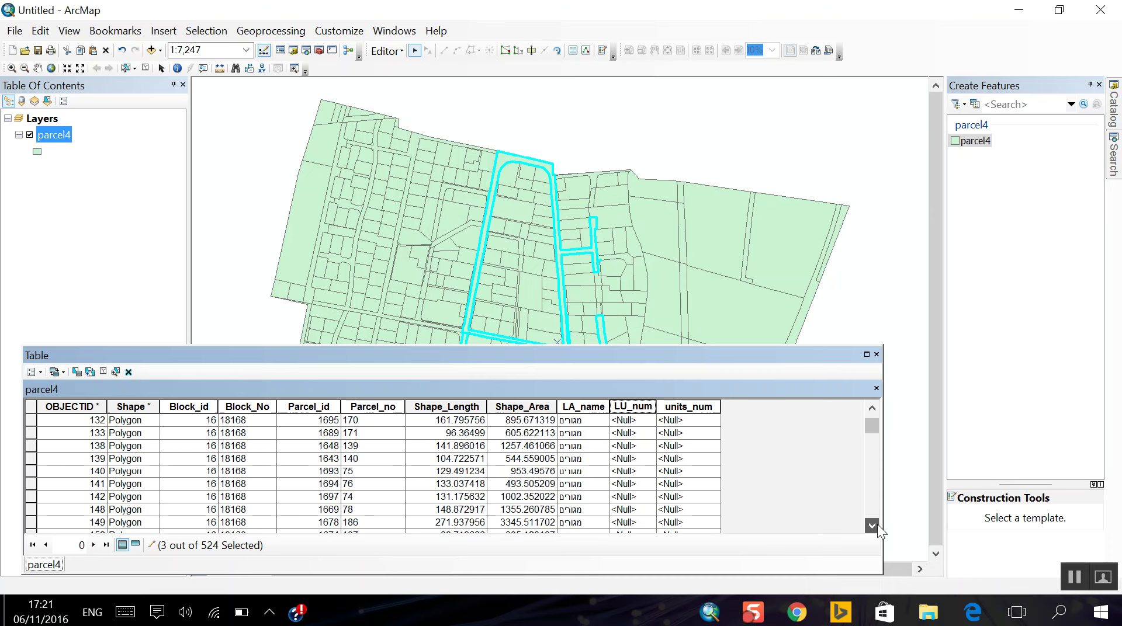
pyautogui.click(632, 472)
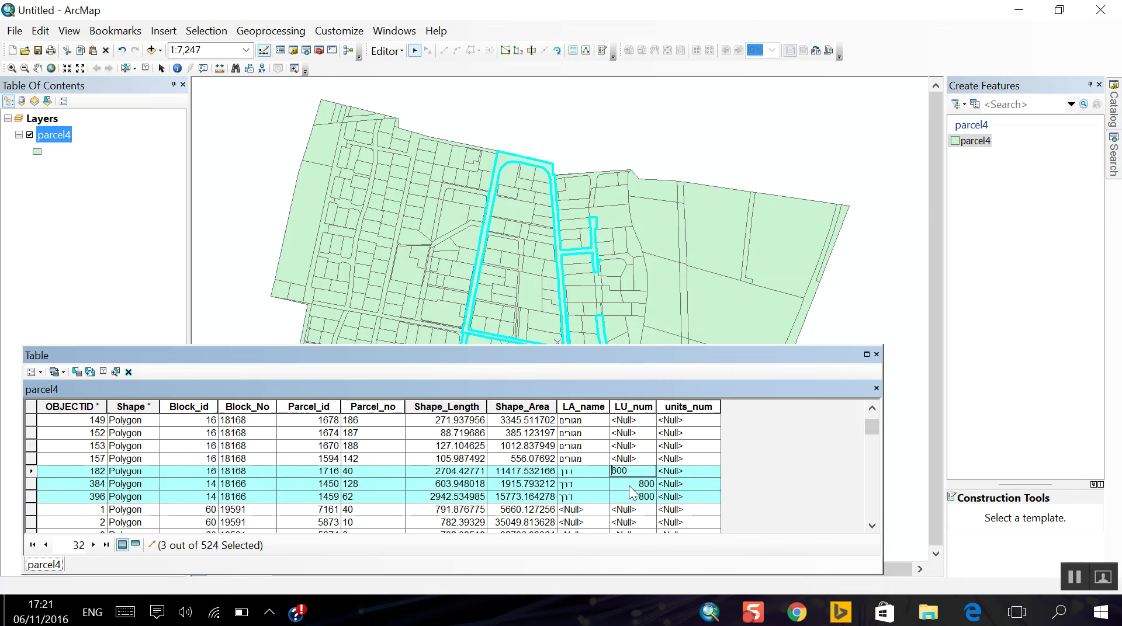
pyautogui.click(629, 496)
pyautogui.moveTo(871, 429); pyautogui.dragTo(872, 399)
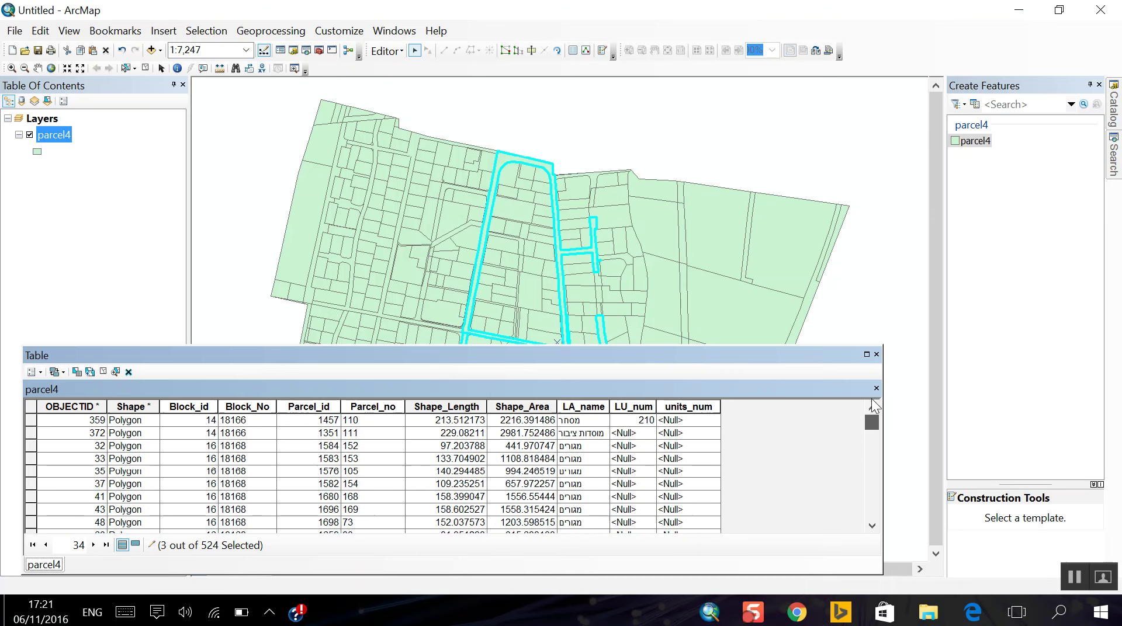
pyautogui.click(80, 372)
pyautogui.click(94, 337)
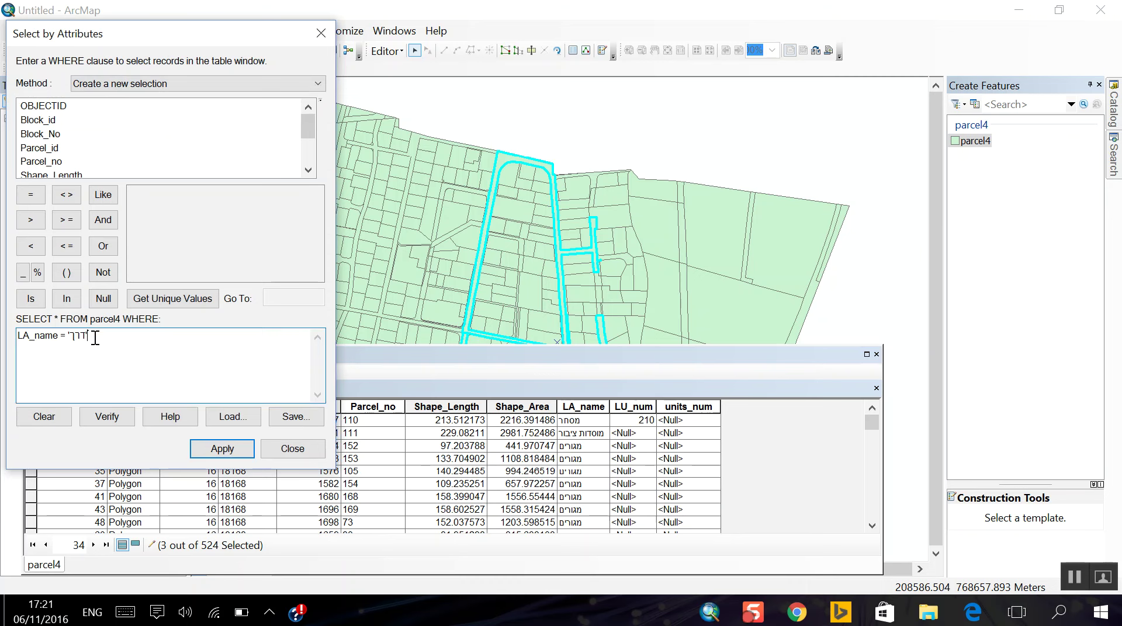
pyautogui.click(160, 291)
pyautogui.click(103, 335)
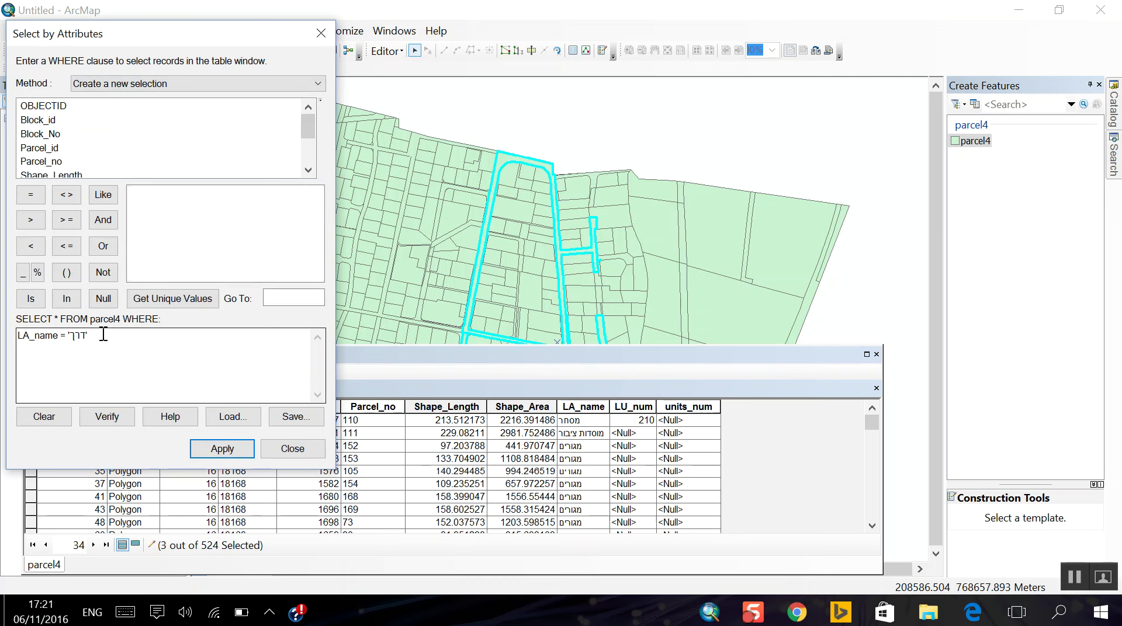
pyautogui.moveTo(86, 335); pyautogui.dragTo(64, 341)
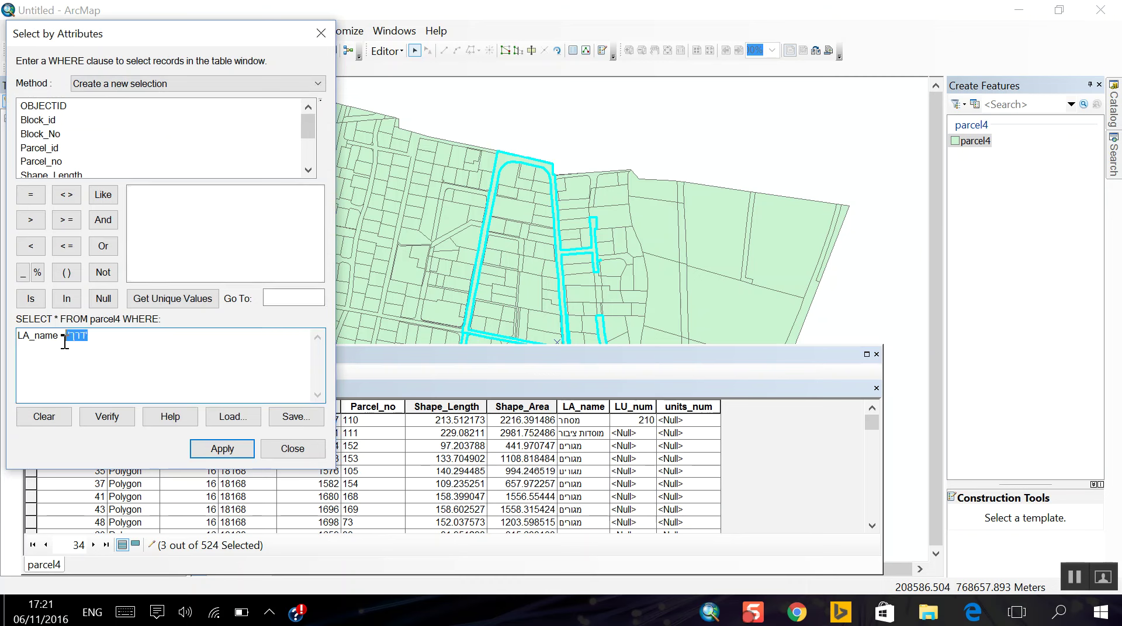
pyautogui.press('Delete')
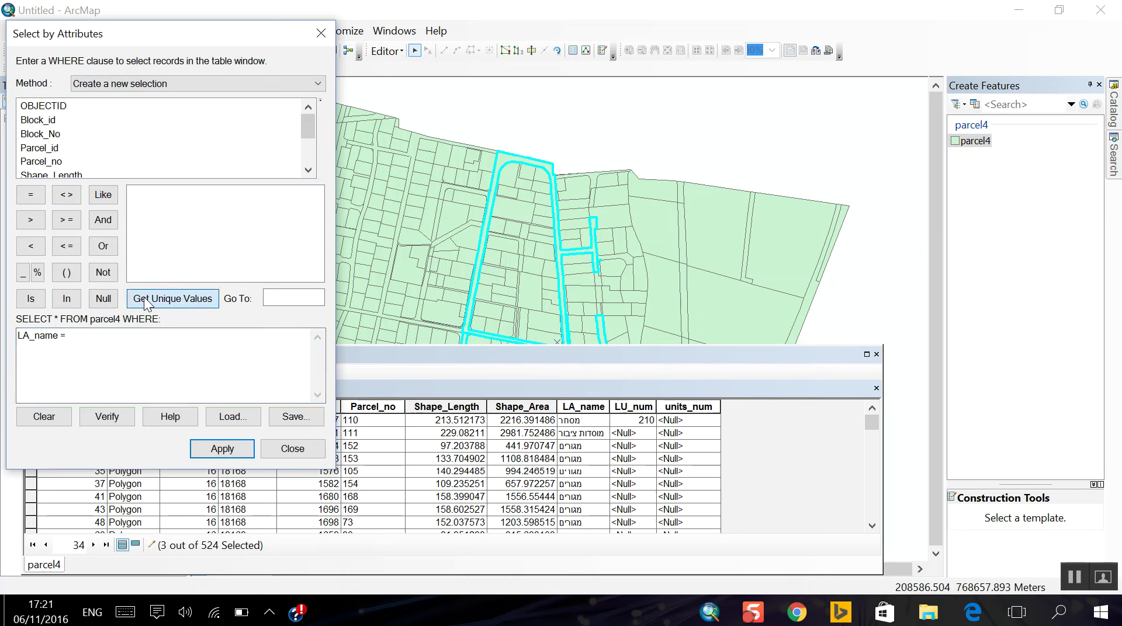
pyautogui.click(292, 449)
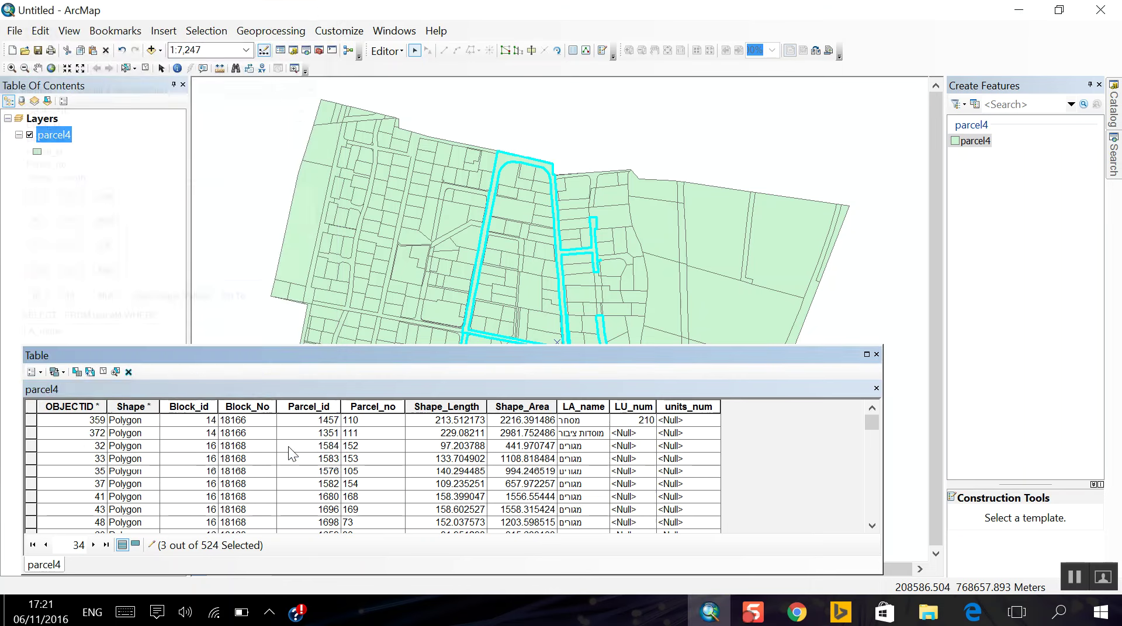
# Show only the selected דרך records in the parcel4 table and clear the selection.
pyautogui.click(140, 547)
pyautogui.click(31, 409)
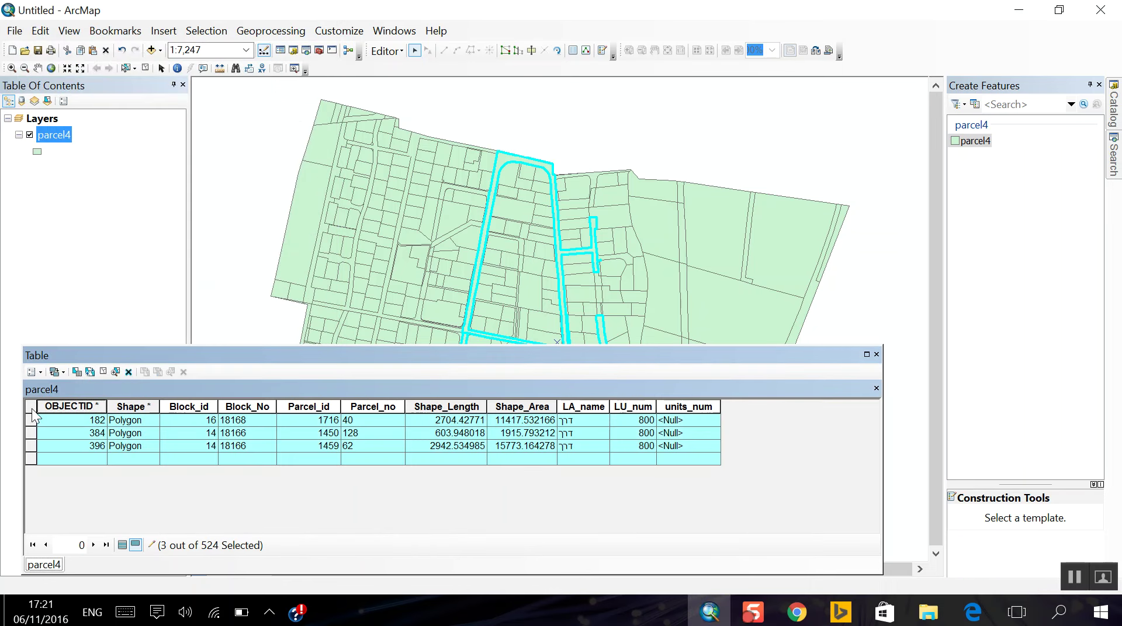
pyautogui.click(101, 370)
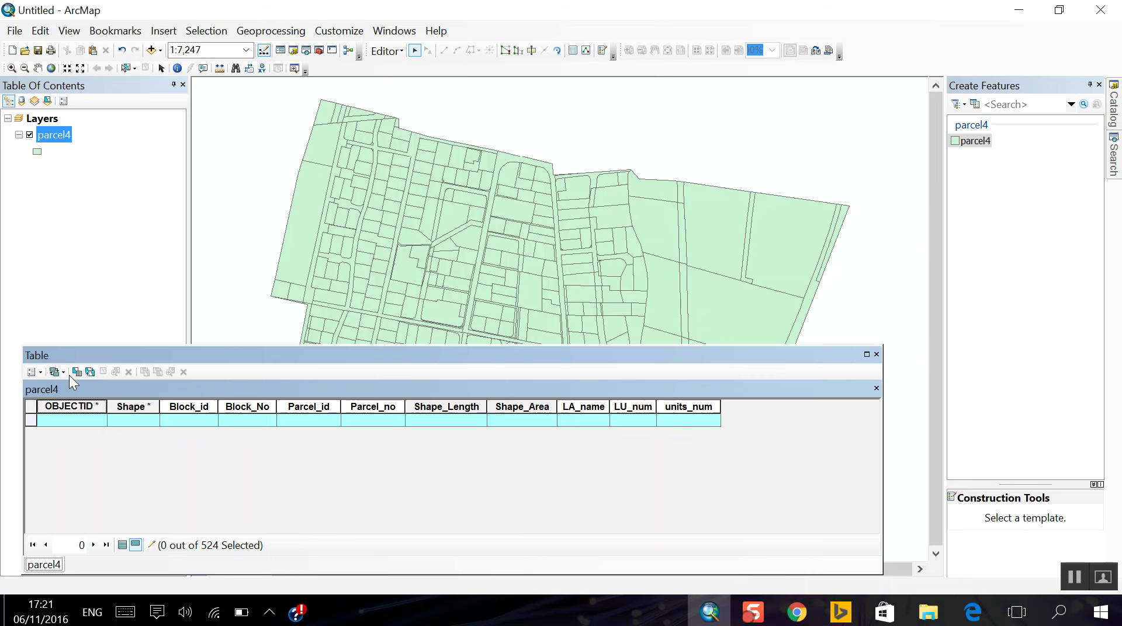
# Replace the attribute query with LA_name = 'מגורים' using the field's unique values, and apply it as a new selection.
pyautogui.click(76, 374)
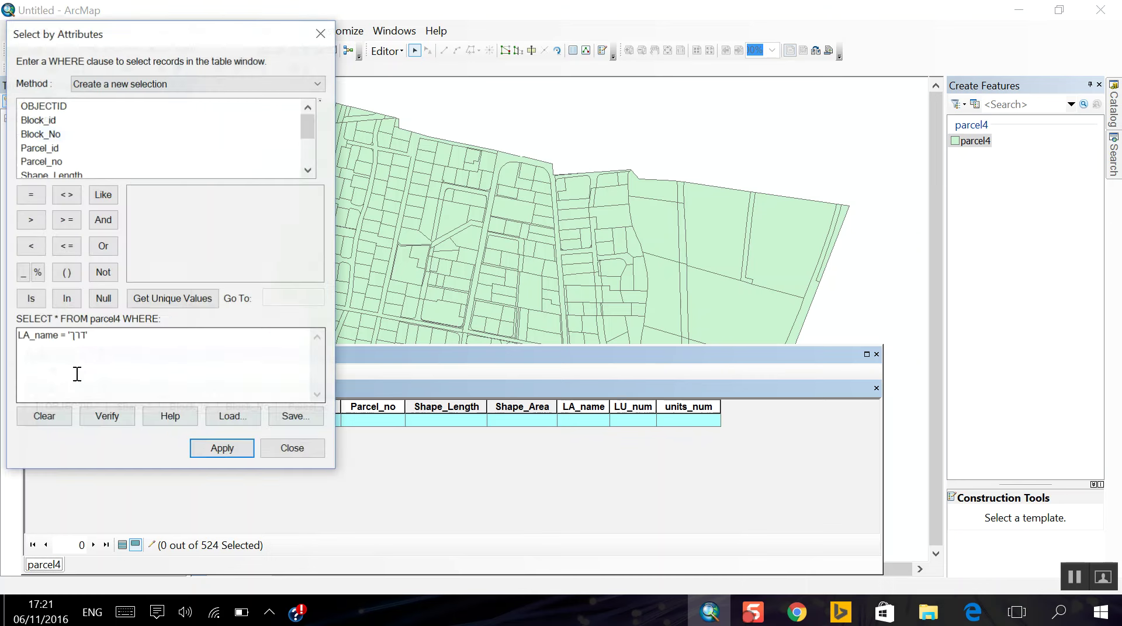
pyautogui.click(94, 339)
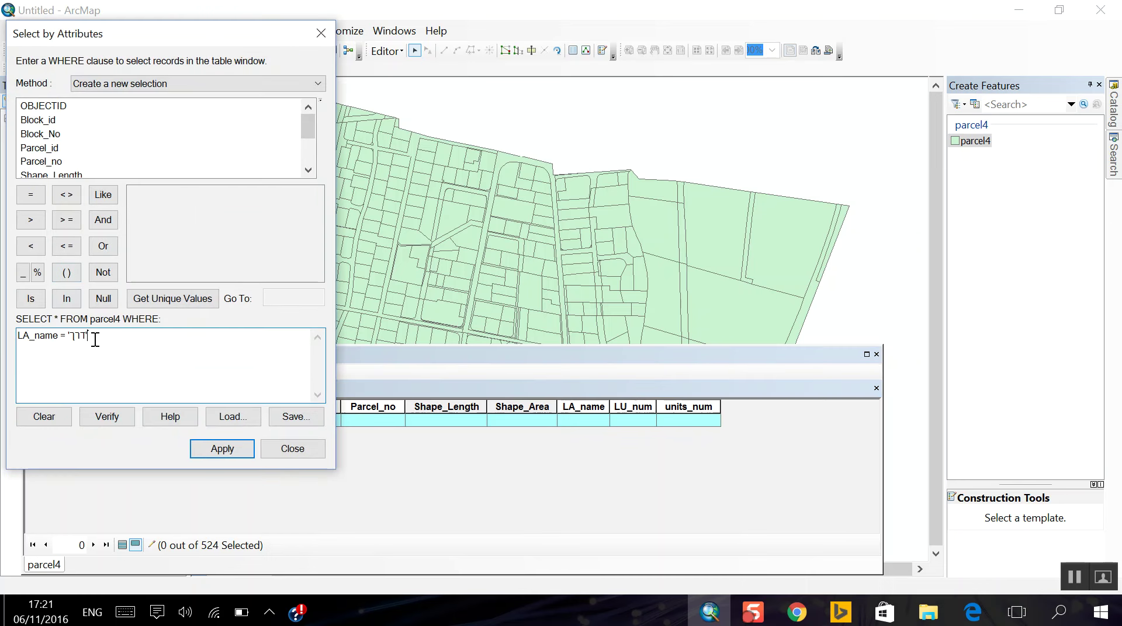
pyautogui.click(154, 293)
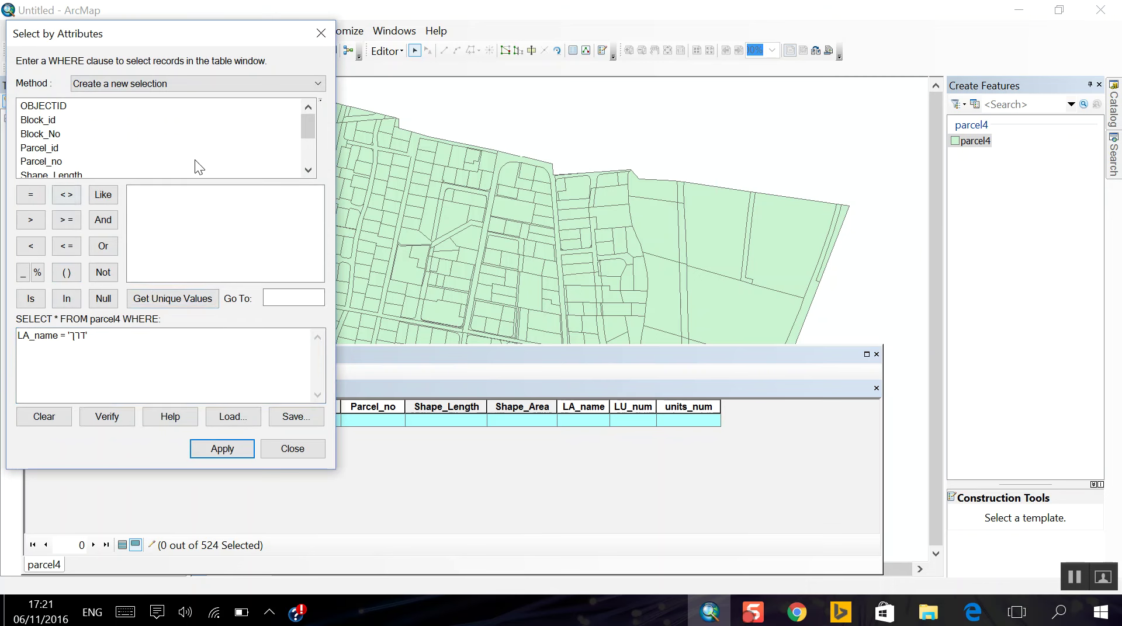
pyautogui.click(226, 344)
pyautogui.moveTo(227, 345); pyautogui.dragTo(3, 339)
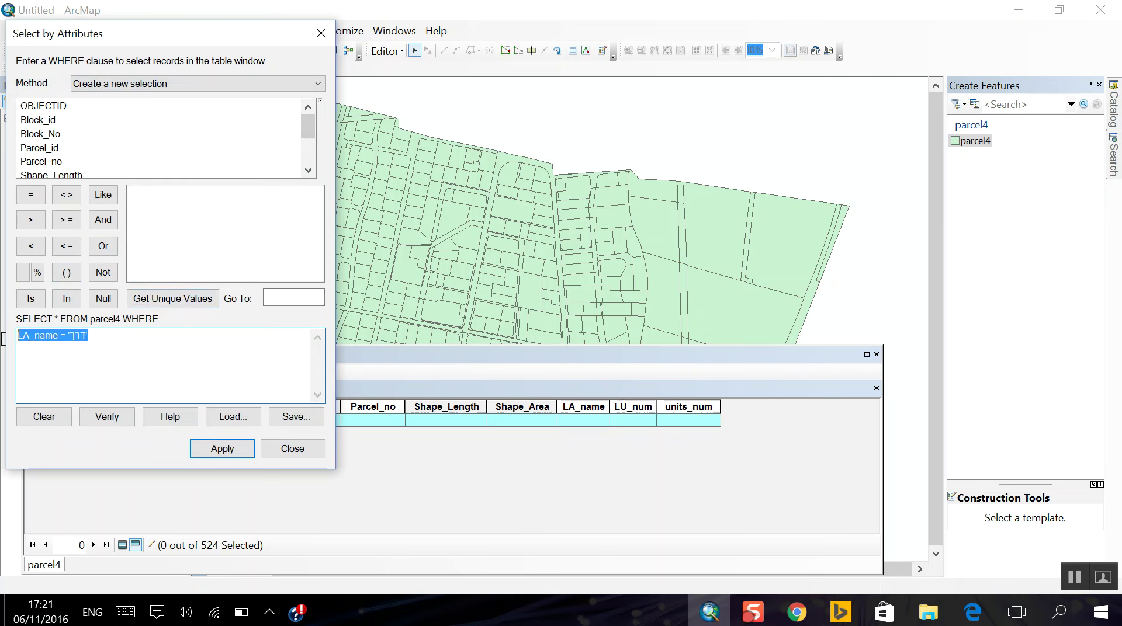
pyautogui.press('BackSpace')
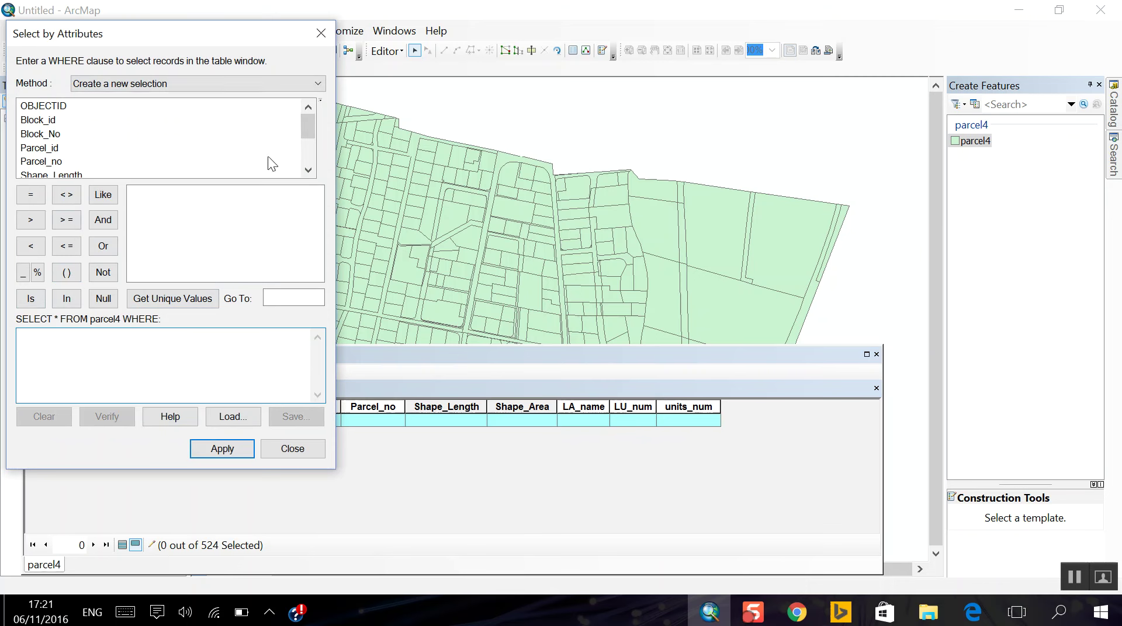
pyautogui.scroll(-2, 304, 131)
pyautogui.doubleClick(35, 150)
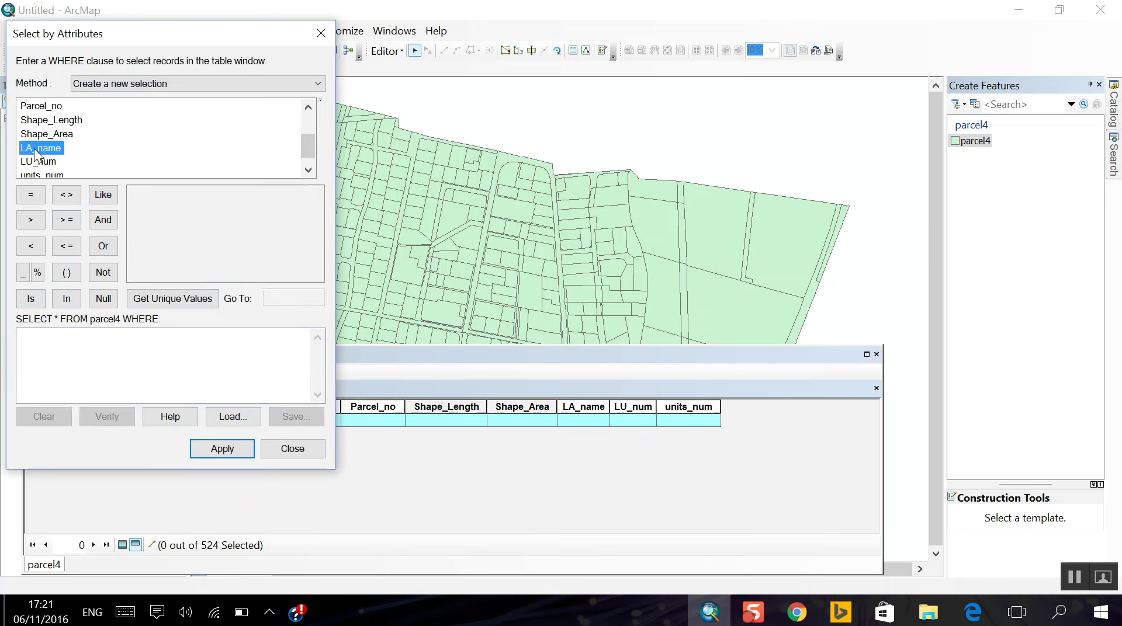
pyautogui.click(30, 196)
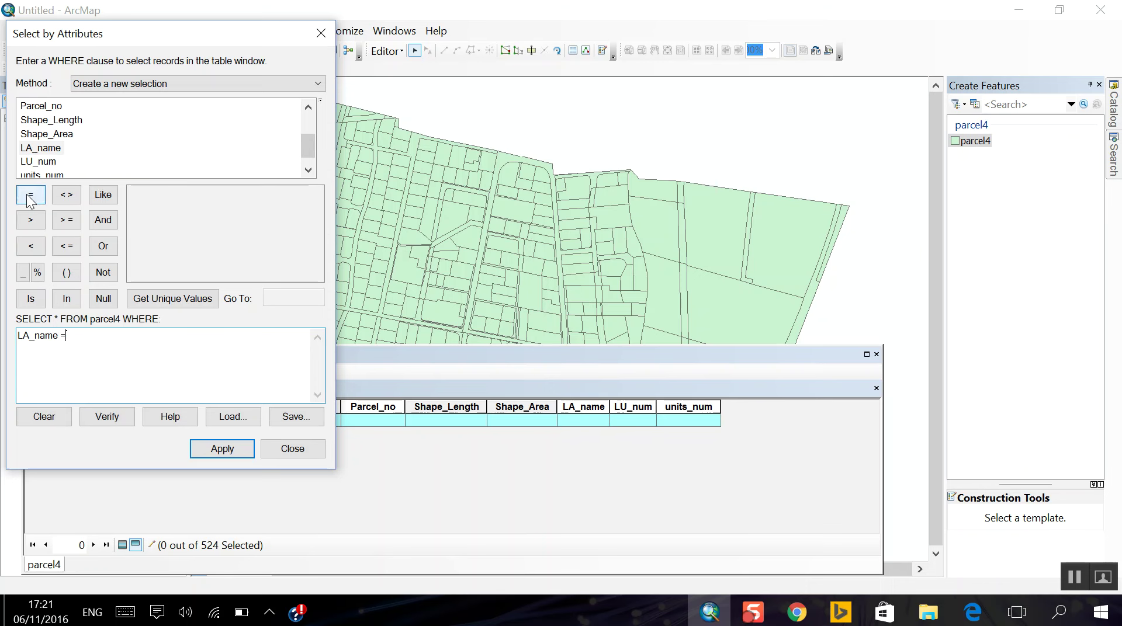
pyautogui.click(197, 301)
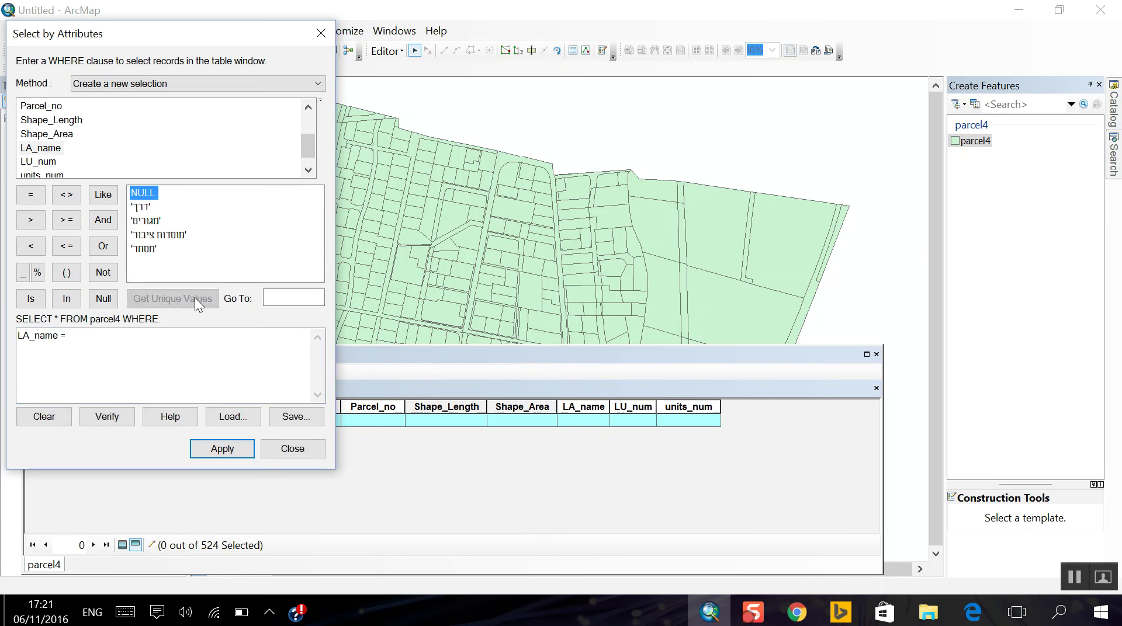
pyautogui.doubleClick(150, 222)
pyautogui.click(215, 450)
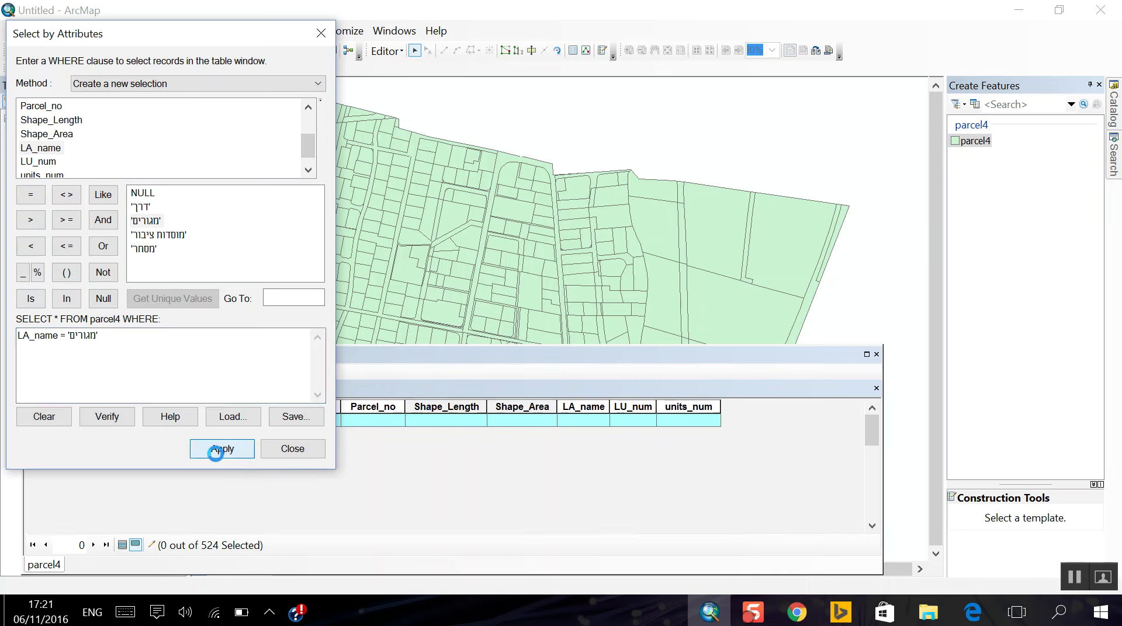
# Set LU_num to 10 for the selected מגורים parcels with the Field Calculator, and check several of their LU_num cells.
pyautogui.click(245, 471)
pyautogui.scroll(-3, 246, 471)
pyautogui.scroll(-1, 246, 471)
pyautogui.scroll(5, 245, 471)
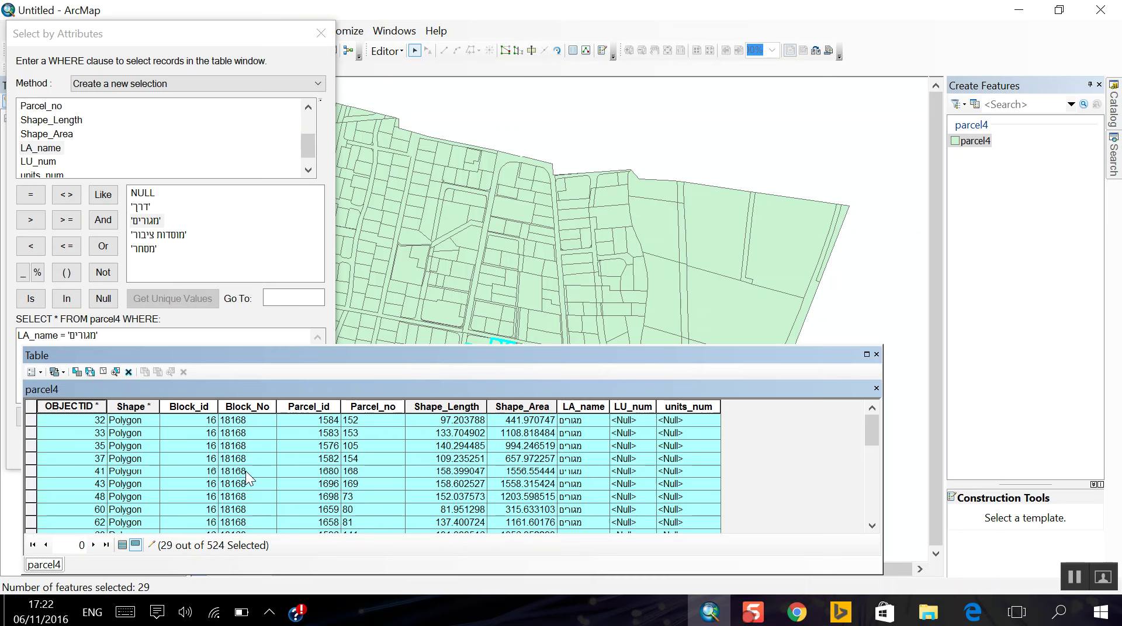
pyautogui.rightClick(629, 410)
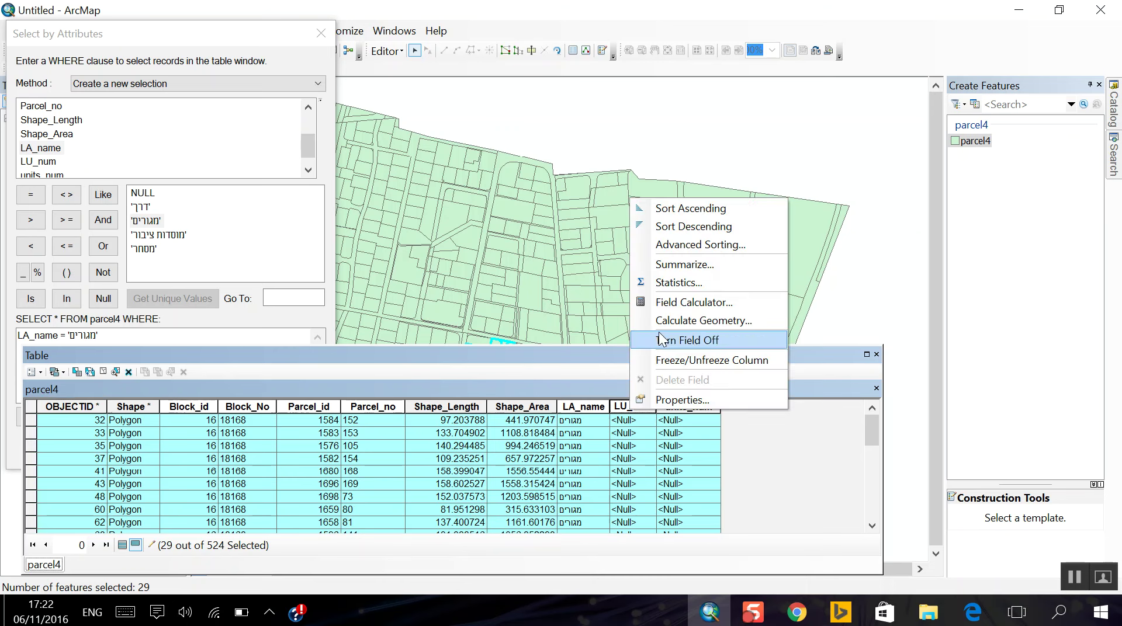
pyautogui.click(670, 303)
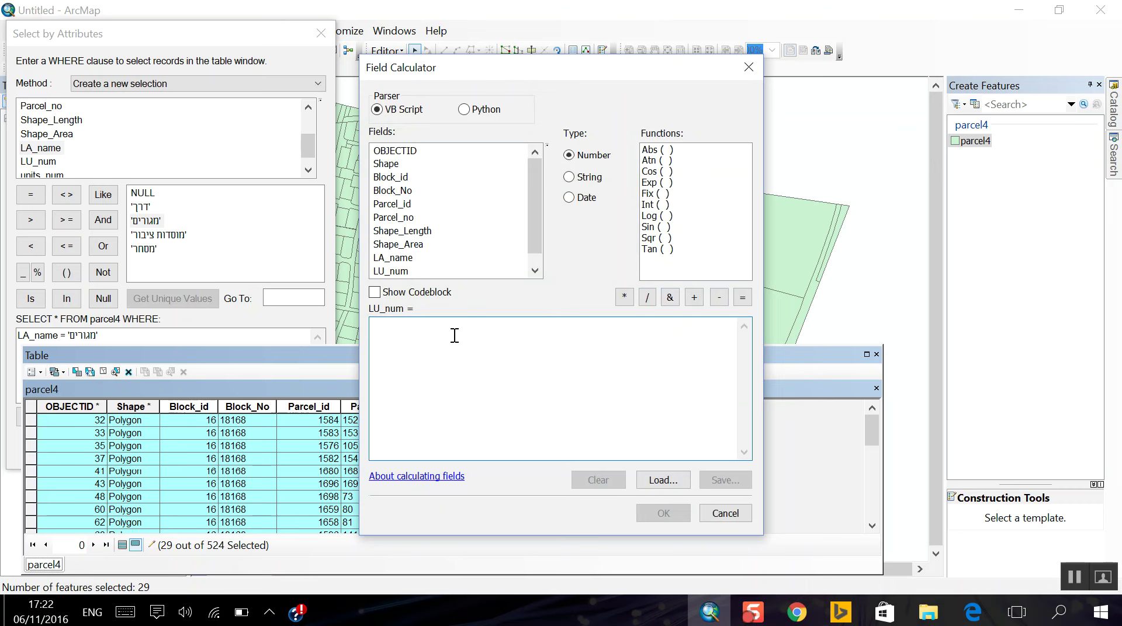
pyautogui.write('10')
pyautogui.click(665, 513)
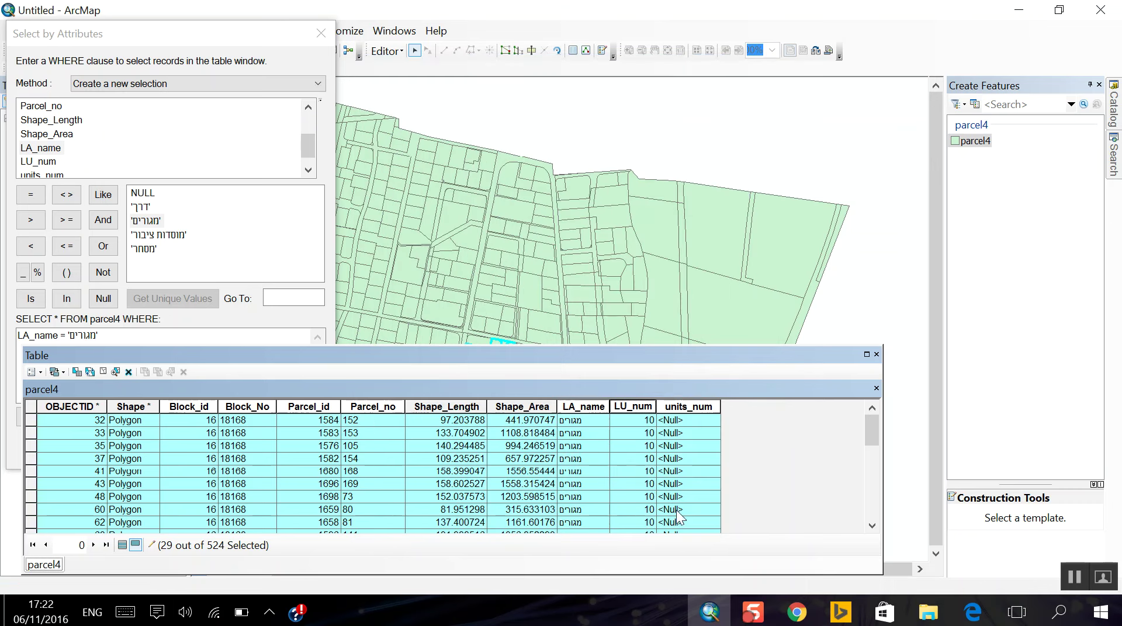
pyautogui.click(633, 435)
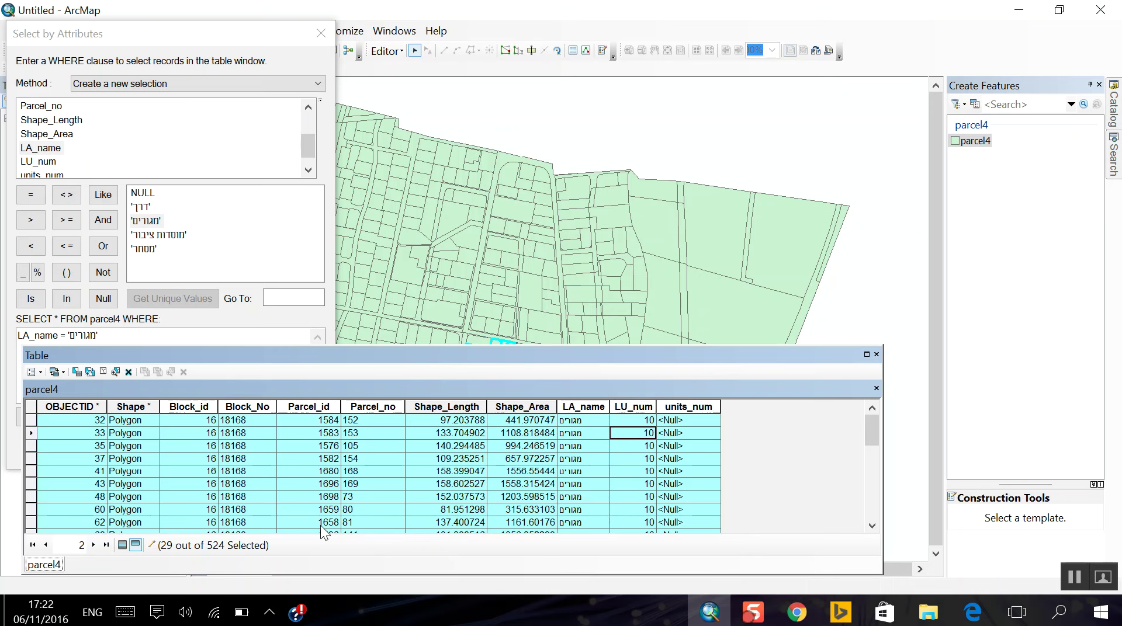
pyautogui.click(637, 460)
pyautogui.click(630, 485)
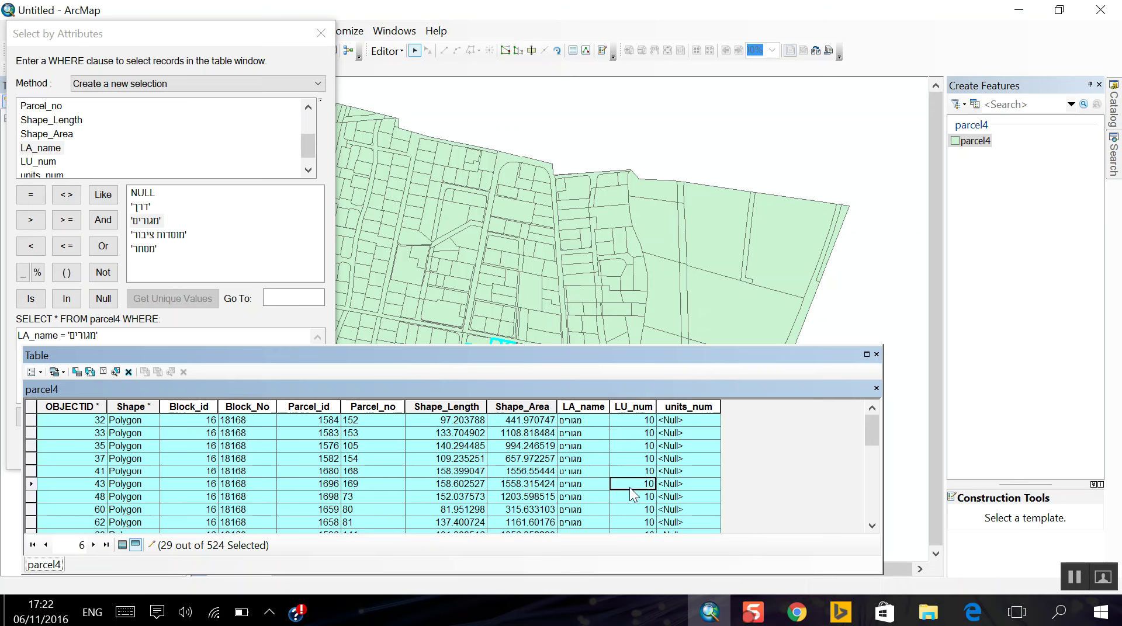
# Clear the selection and select by attributes the parcels where LA_name = 'מוסדות ציבור'.
pyautogui.click(103, 373)
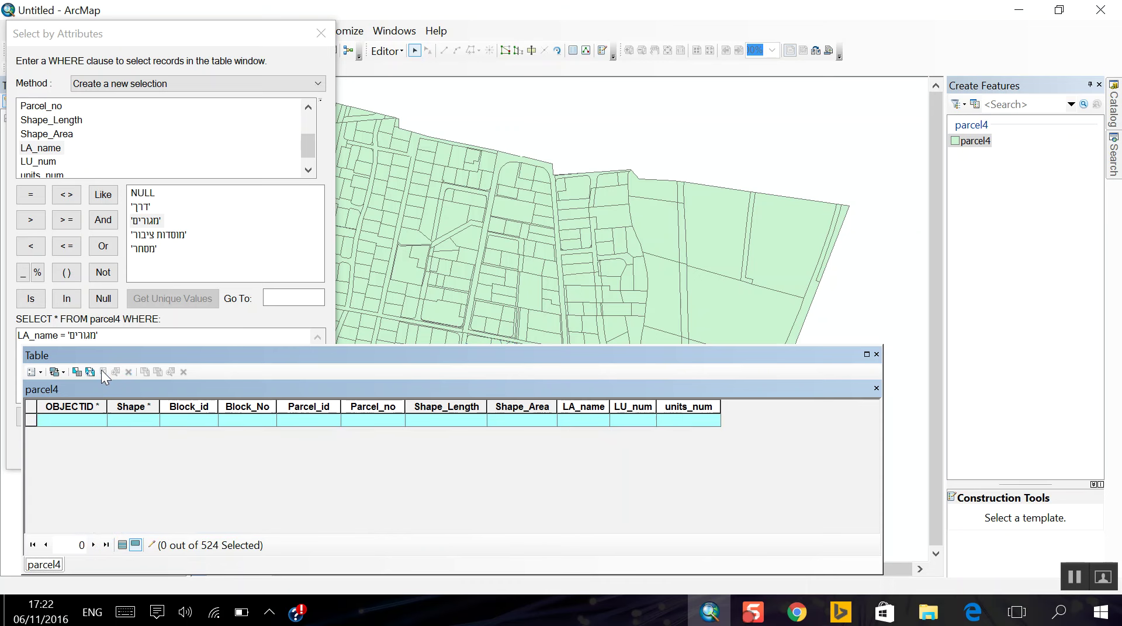
pyautogui.click(116, 341)
pyautogui.moveTo(98, 337); pyautogui.dragTo(68, 352)
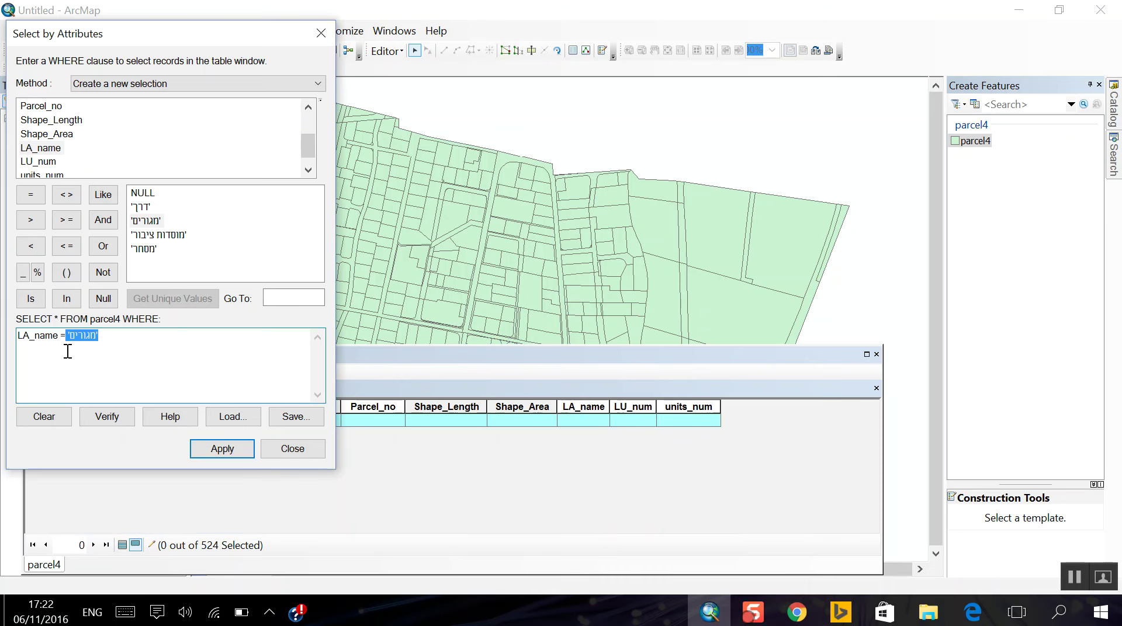
pyautogui.press('BackSpace')
pyautogui.doubleClick(166, 239)
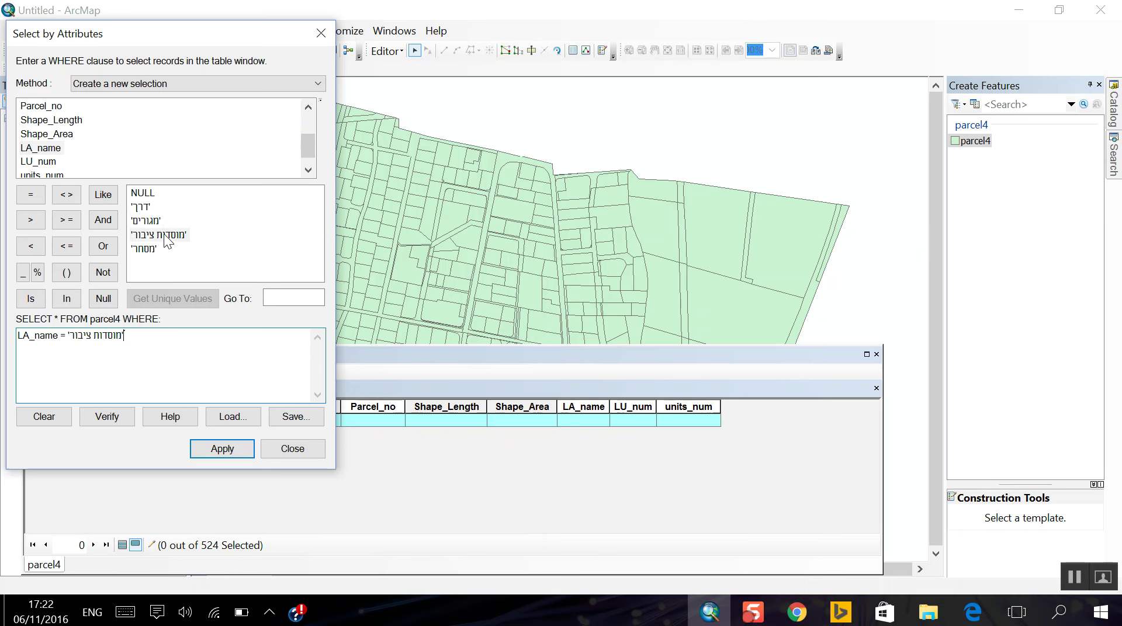
pyautogui.click(216, 453)
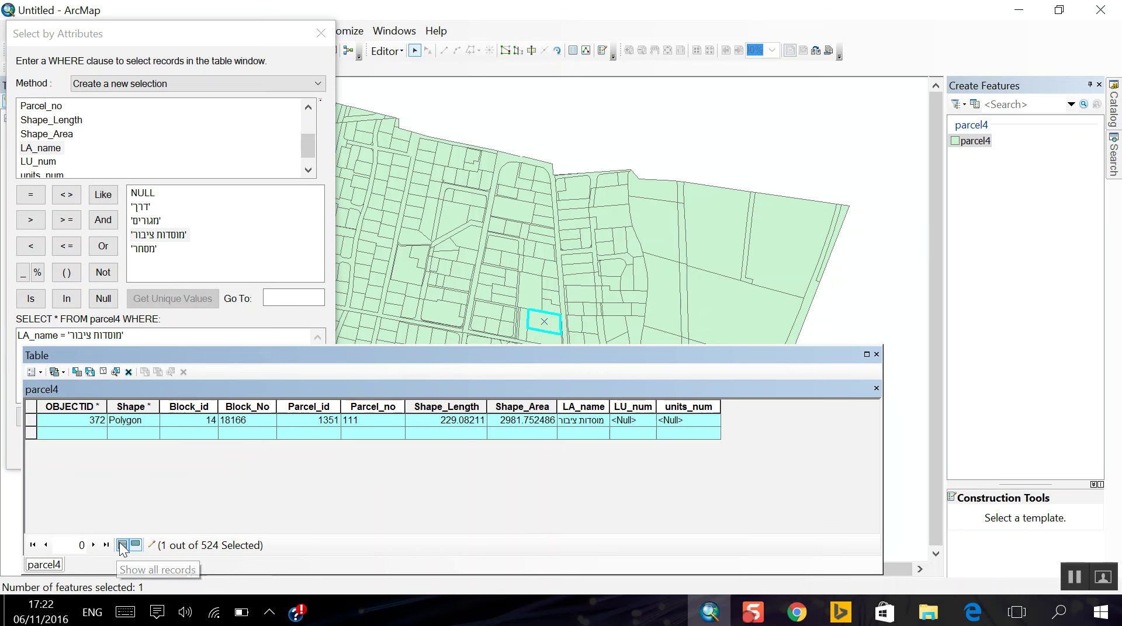
# Set LU_num to 400 for the selected מוסדות ציבור parcel with the Field Calculator, and clear the selection.
pyautogui.rightClick(680, 409)
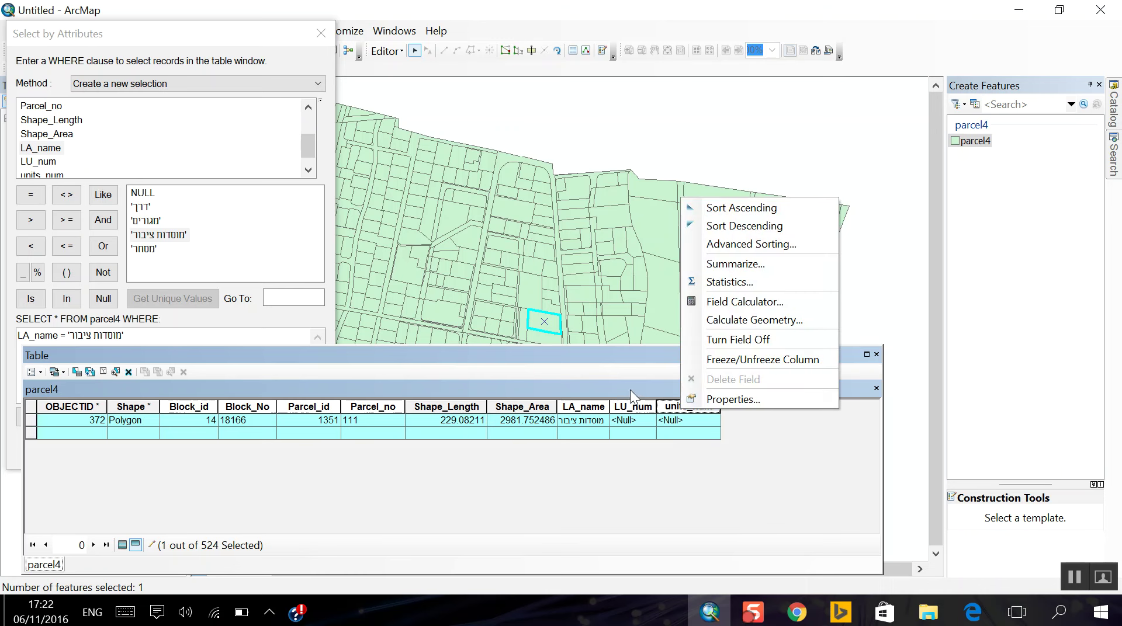
pyautogui.click(624, 407)
pyautogui.rightClick(619, 409)
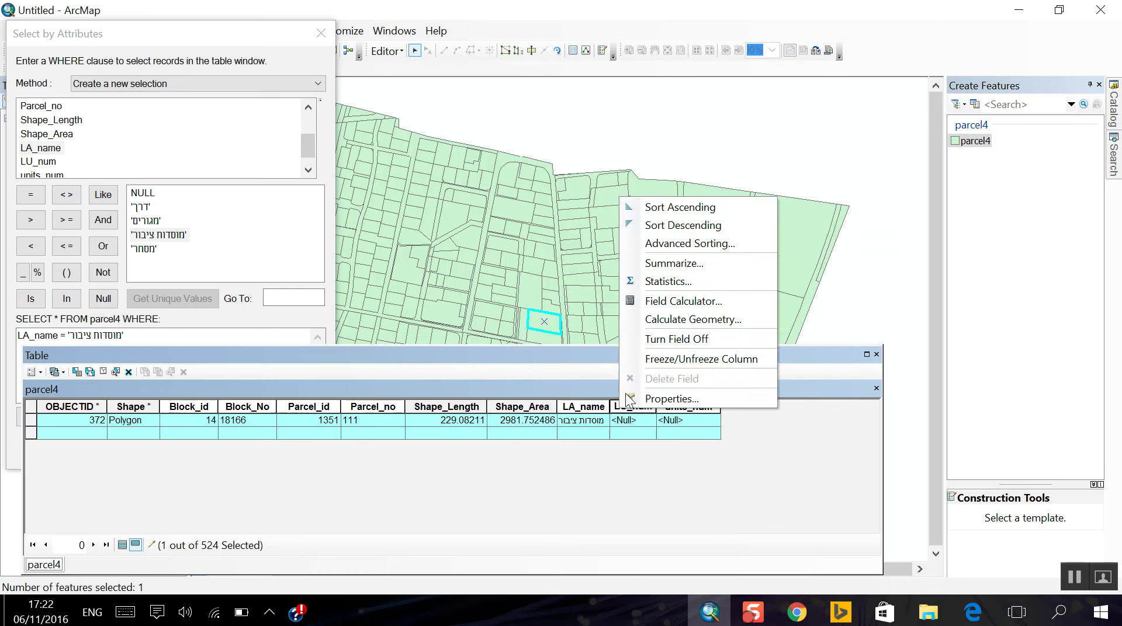
pyautogui.click(655, 303)
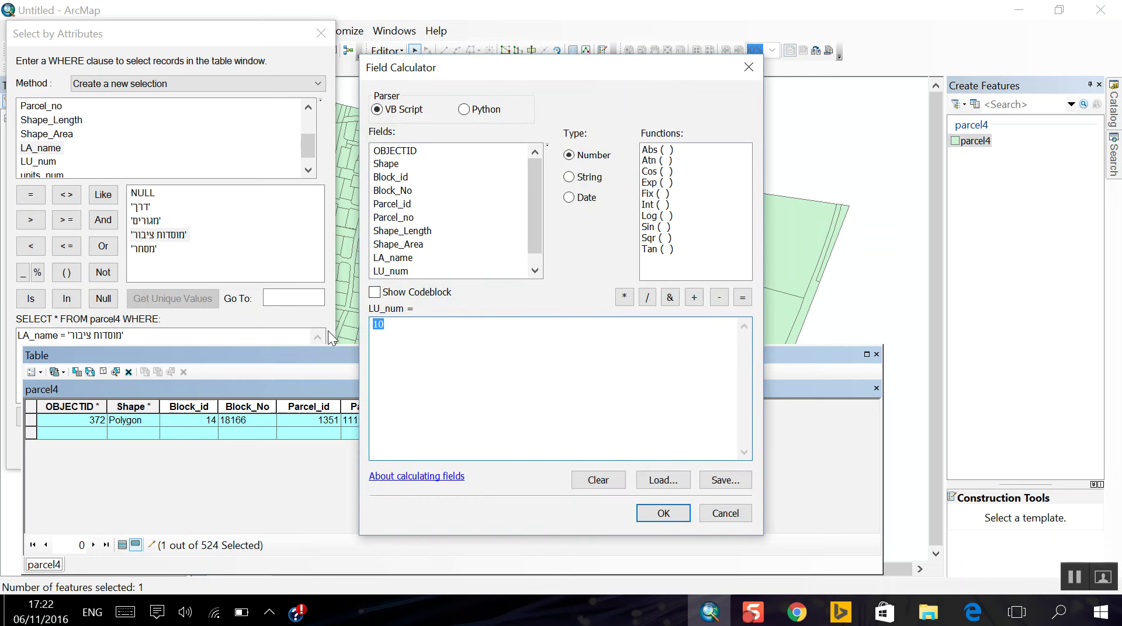
pyautogui.write('400')
pyautogui.click(661, 513)
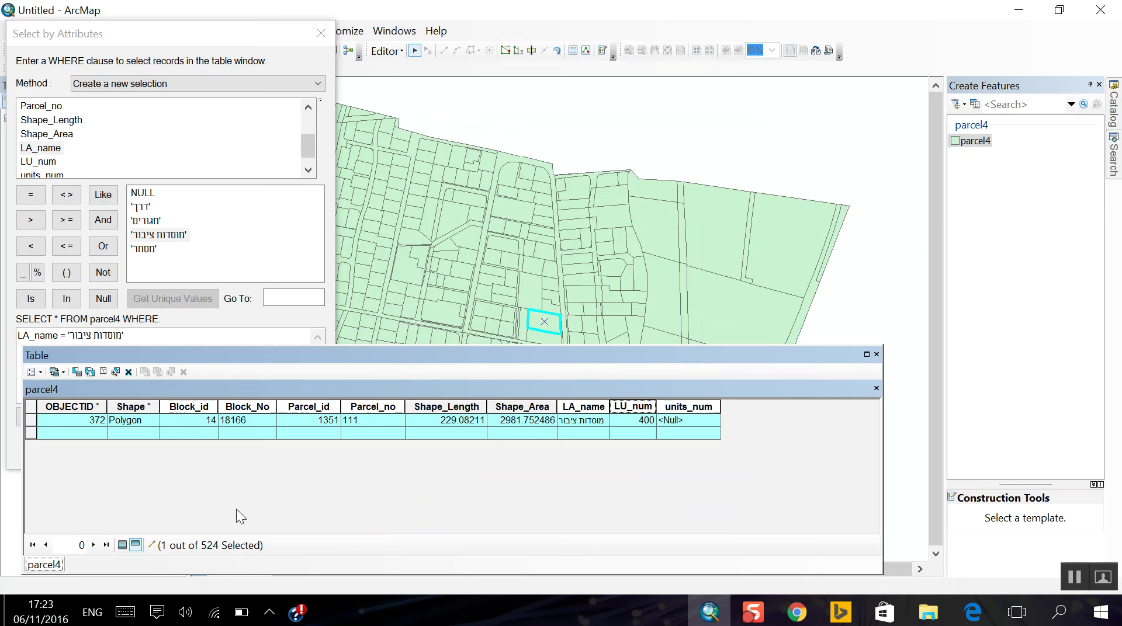
pyautogui.click(102, 373)
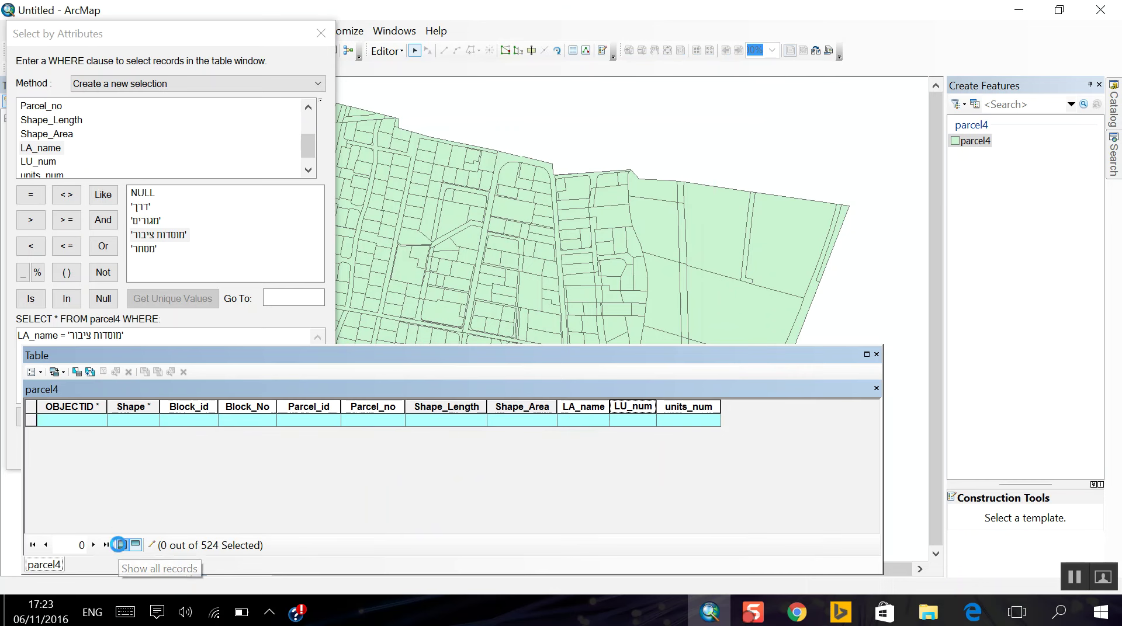
# Show all parcel4 records and check that the LU_num codes match the LA_name land uses.
pyautogui.click(122, 545)
pyautogui.click(619, 459)
pyautogui.scroll(-3, 617, 454)
pyautogui.scroll(-8, 617, 453)
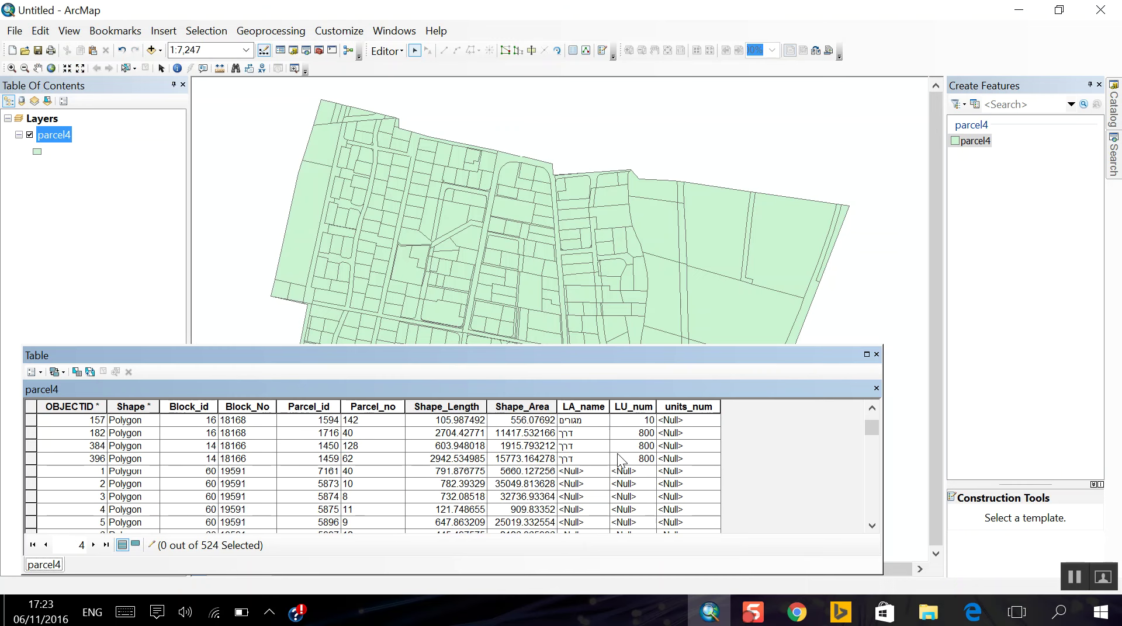
pyautogui.scroll(-1, 617, 453)
pyautogui.scroll(12, 617, 453)
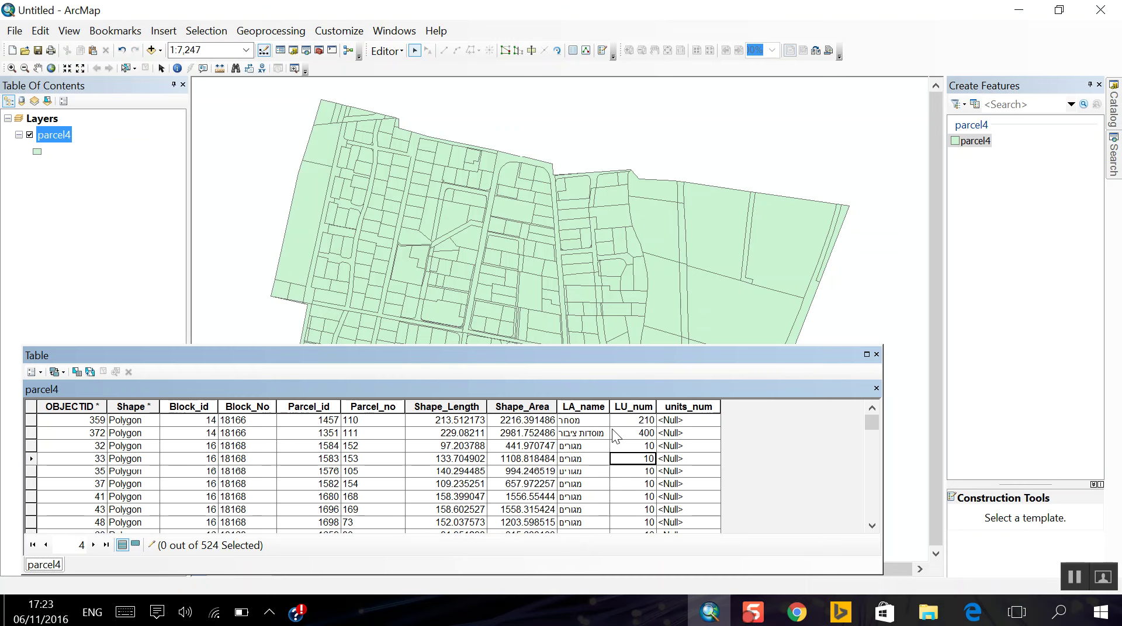
pyautogui.scroll(-1, 622, 447)
pyautogui.scroll(1, 622, 447)
pyautogui.click(634, 471)
pyautogui.scroll(-1, 636, 482)
pyautogui.scroll(-15, 636, 482)
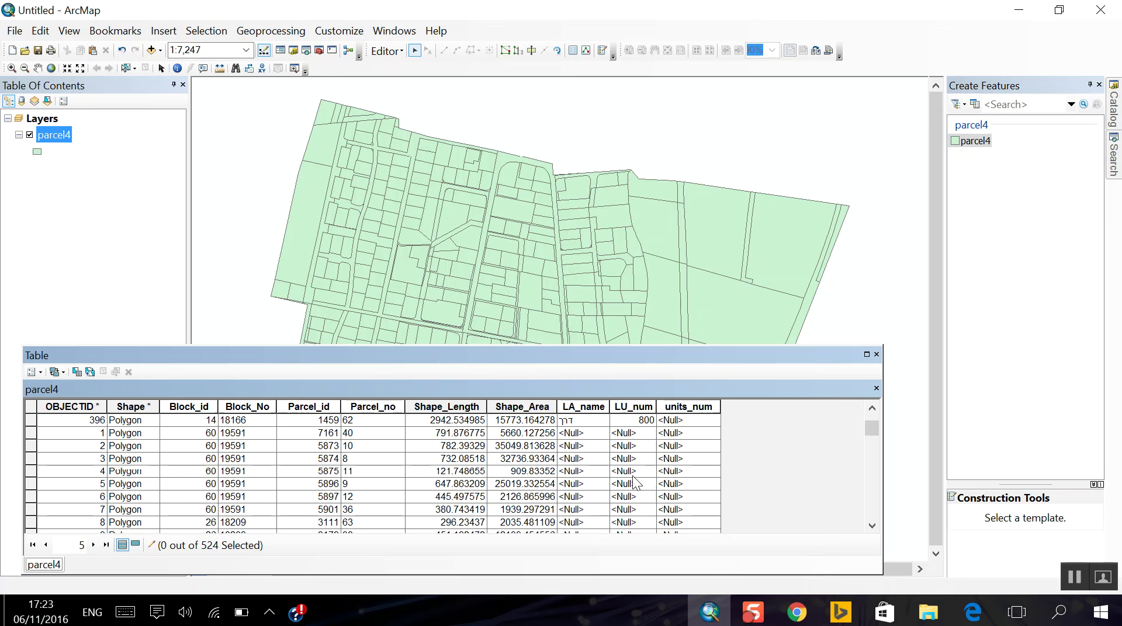
pyautogui.scroll(10, 636, 482)
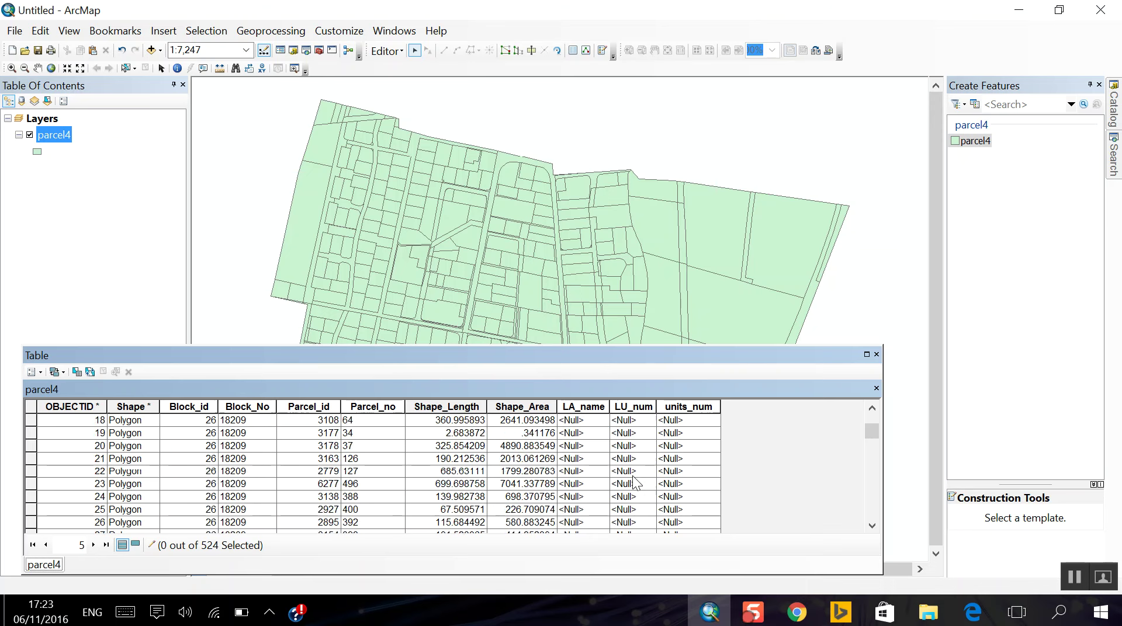
pyautogui.scroll(3, 635, 483)
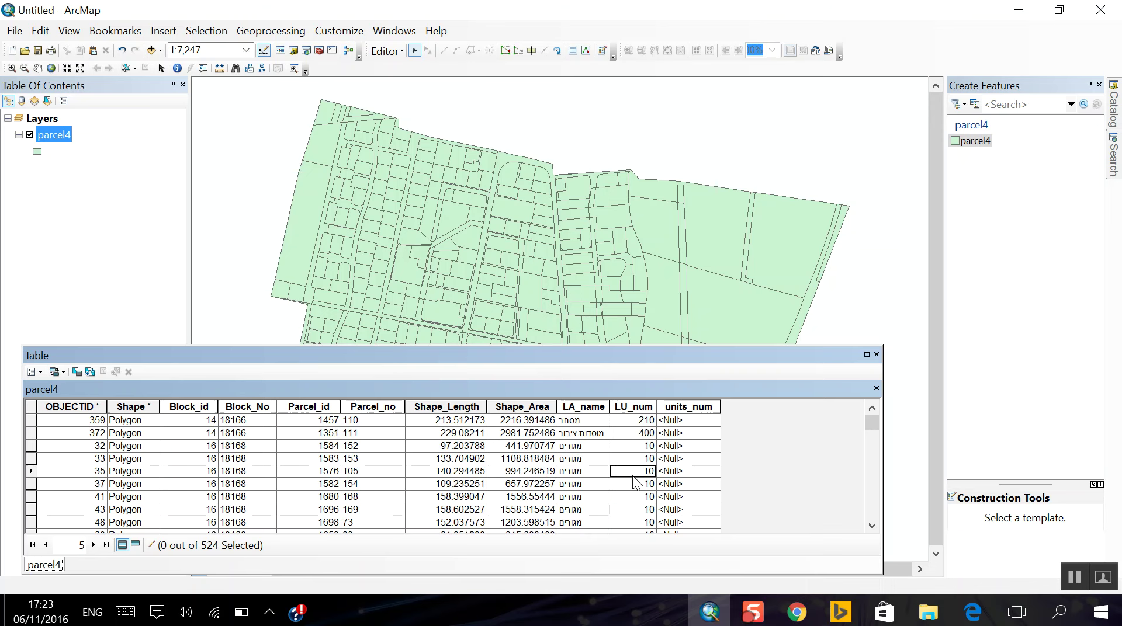
pyautogui.click(586, 485)
pyautogui.scroll(-5, 588, 485)
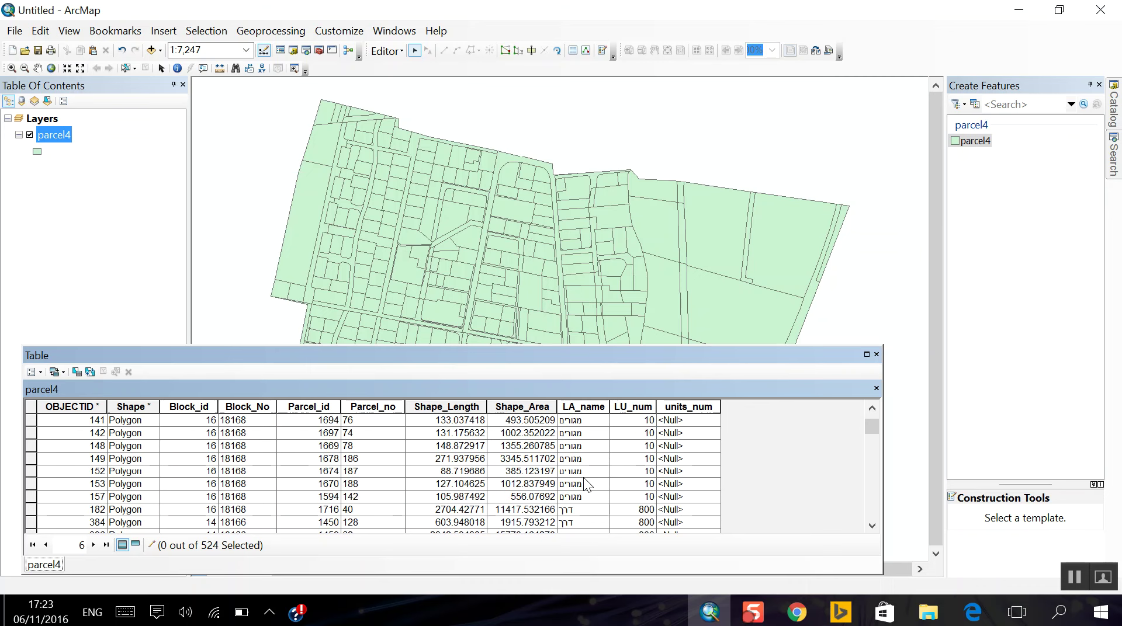
pyautogui.scroll(-1, 586, 484)
pyautogui.click(586, 485)
pyautogui.scroll(-1, 586, 485)
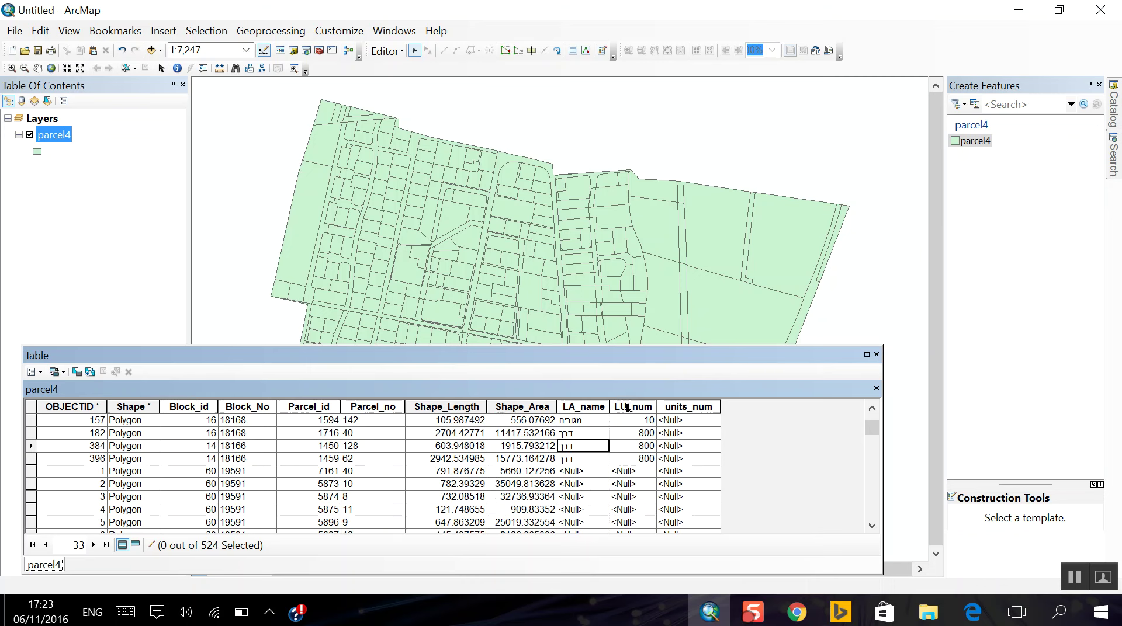
pyautogui.click(612, 449)
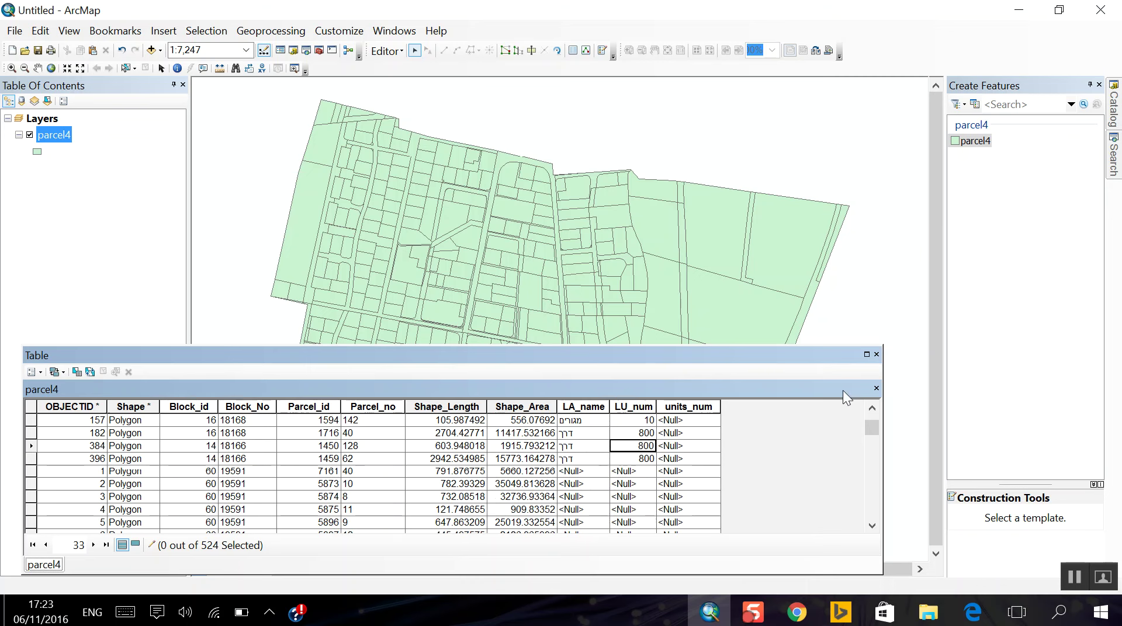
# Close the parcel4 attribute table, save the edits and stop the editing session.
pyautogui.click(877, 355)
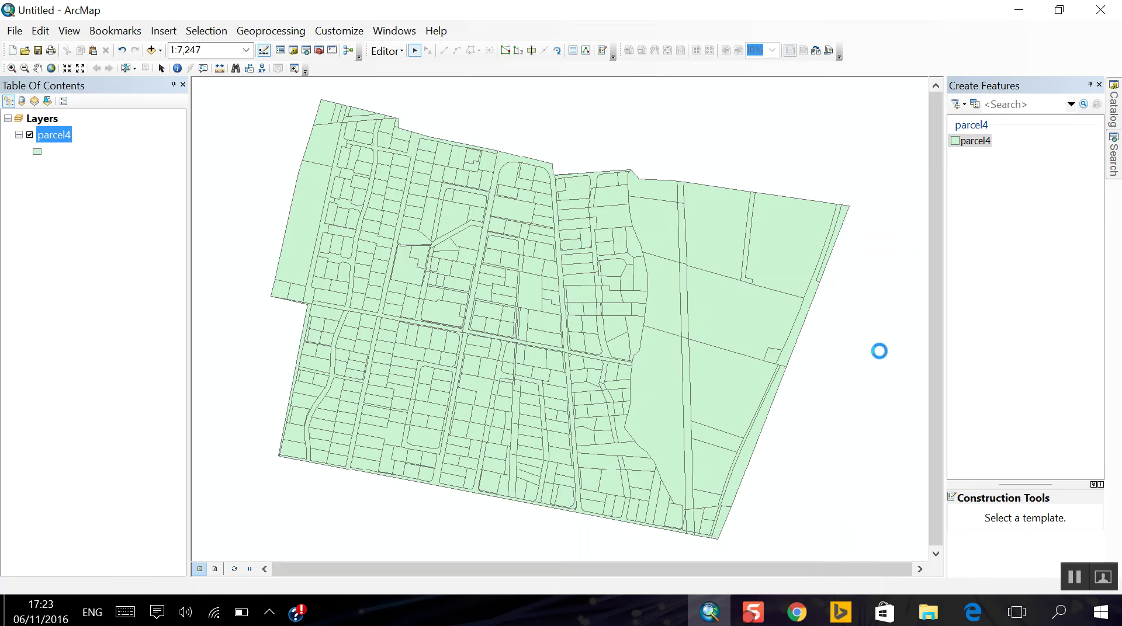
pyautogui.click(397, 52)
pyautogui.click(401, 107)
pyautogui.click(388, 51)
pyautogui.click(400, 86)
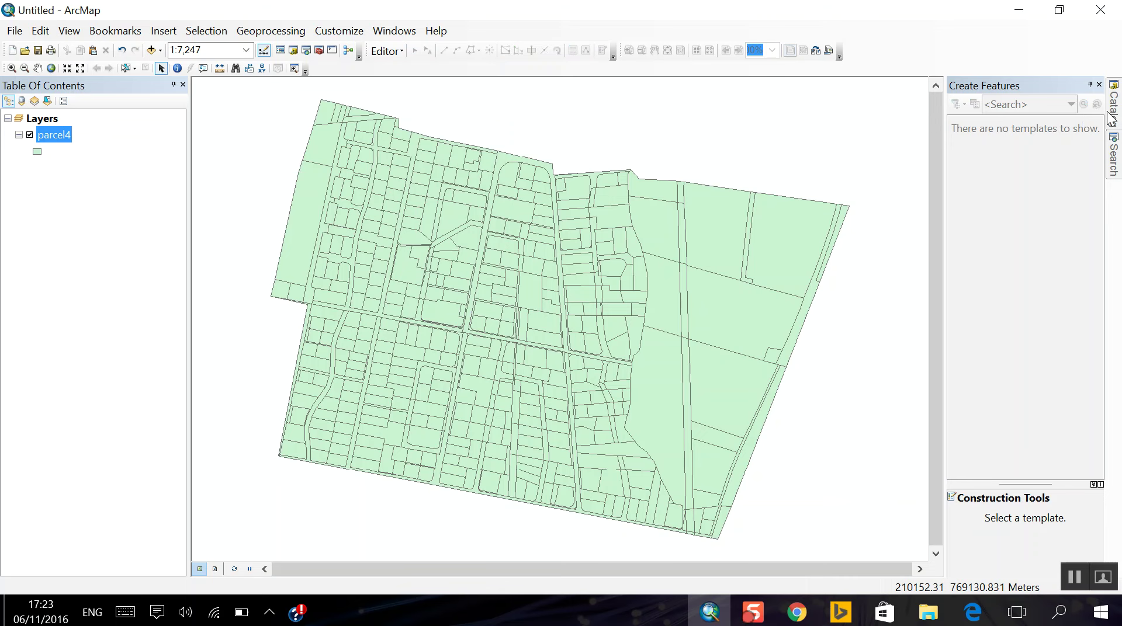
# Add the layer file יעודיקרקע.lyr from the Nahariya folder inside Nahariya GIS to the map.
pyautogui.moveTo(1115, 115)
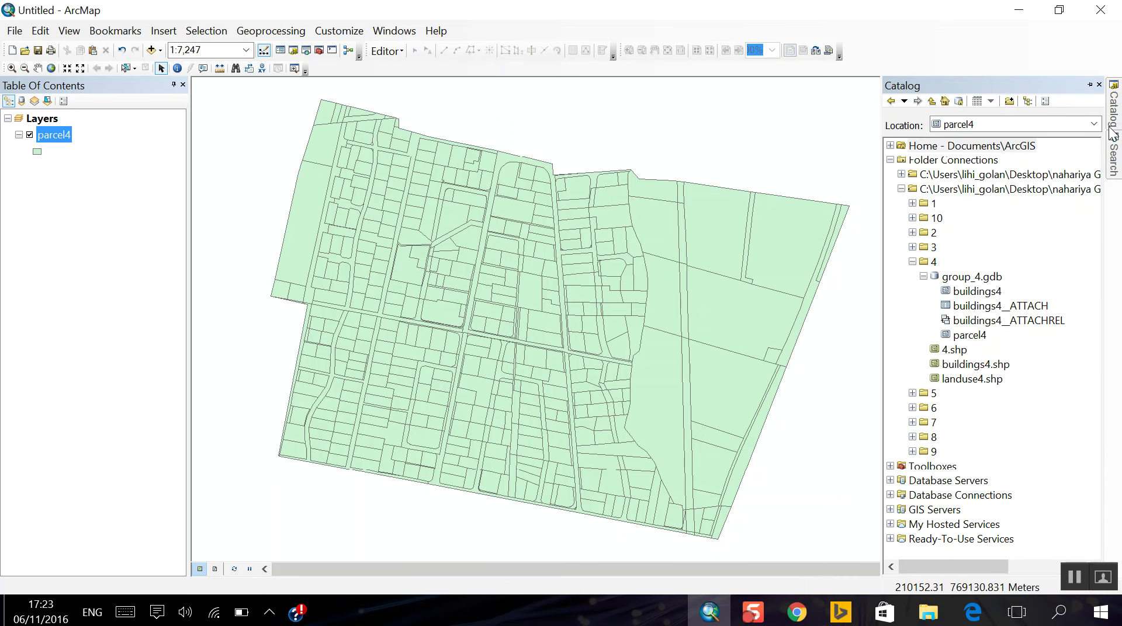
pyautogui.click(901, 189)
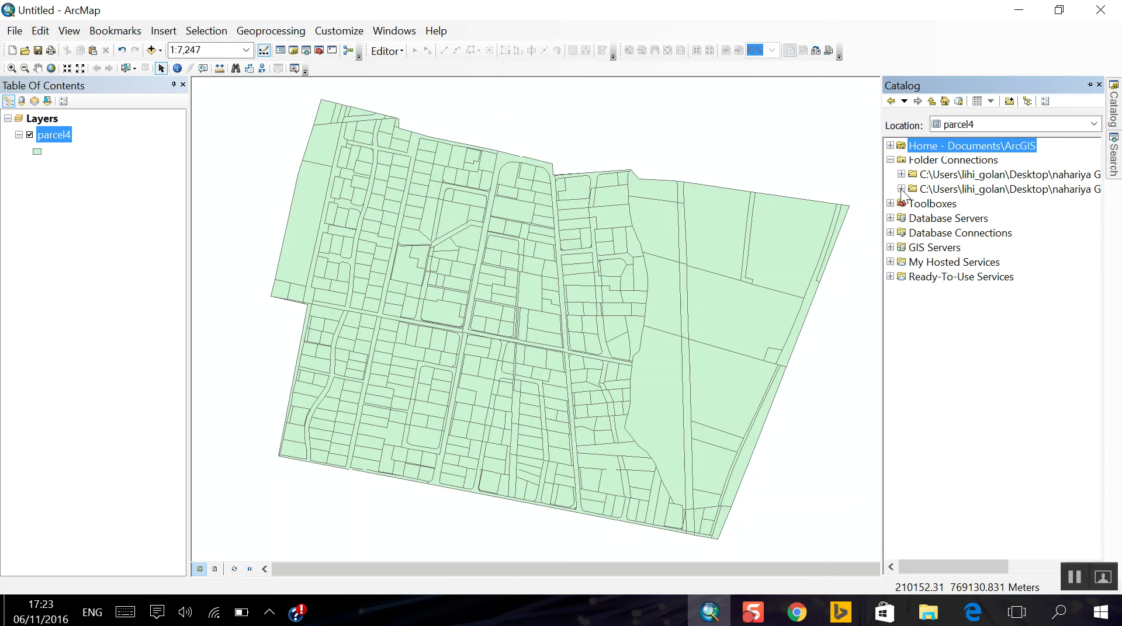
pyautogui.click(901, 174)
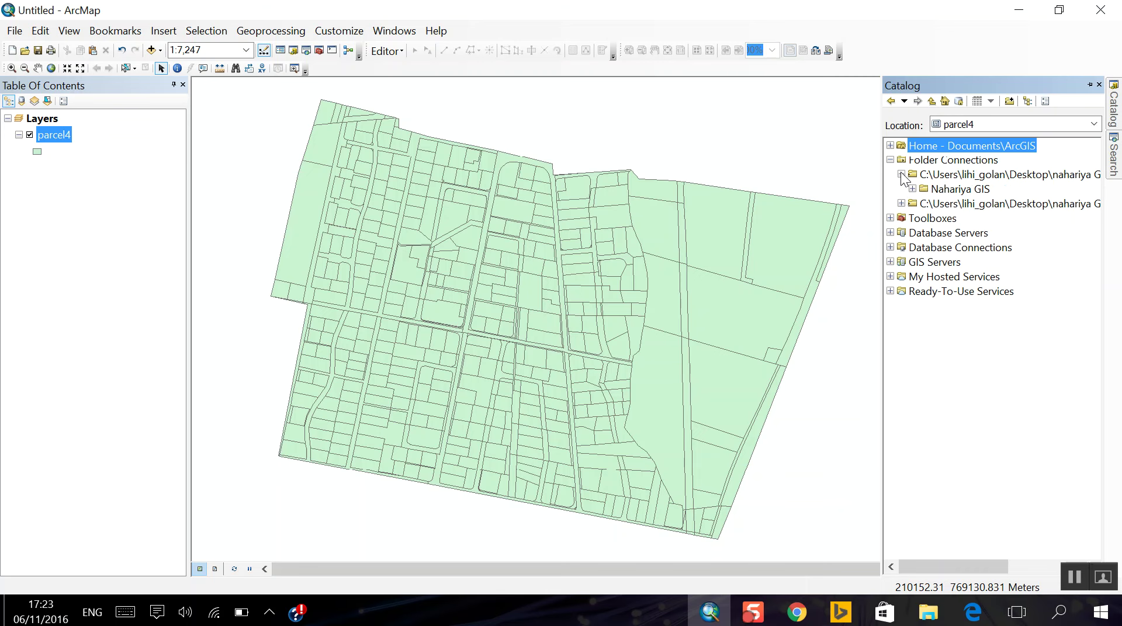
pyautogui.click(912, 189)
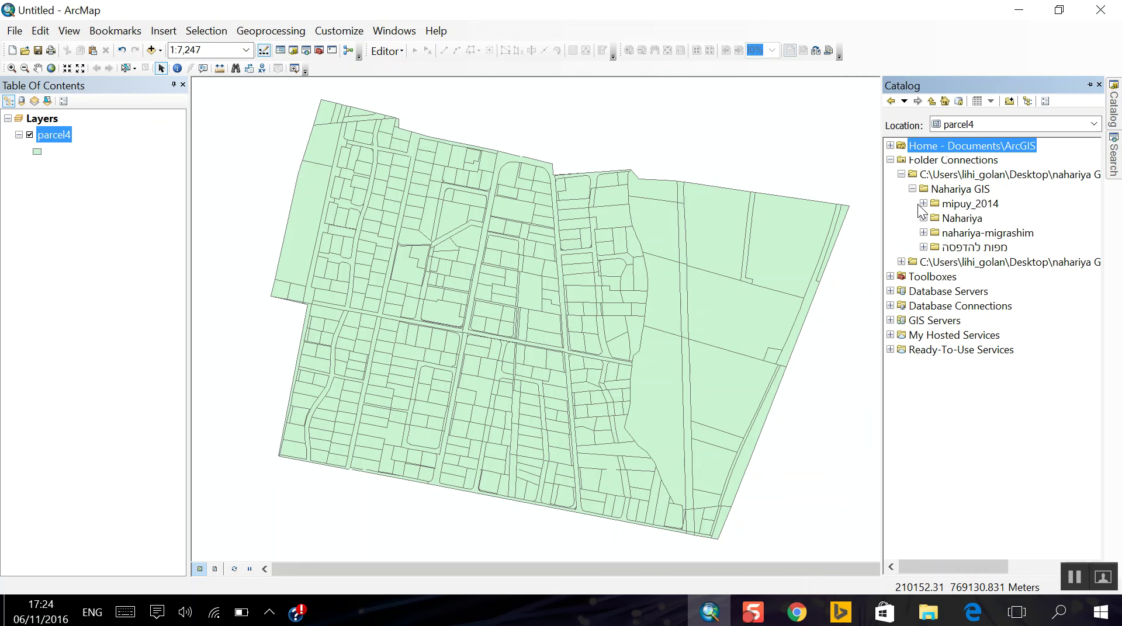
pyautogui.click(924, 218)
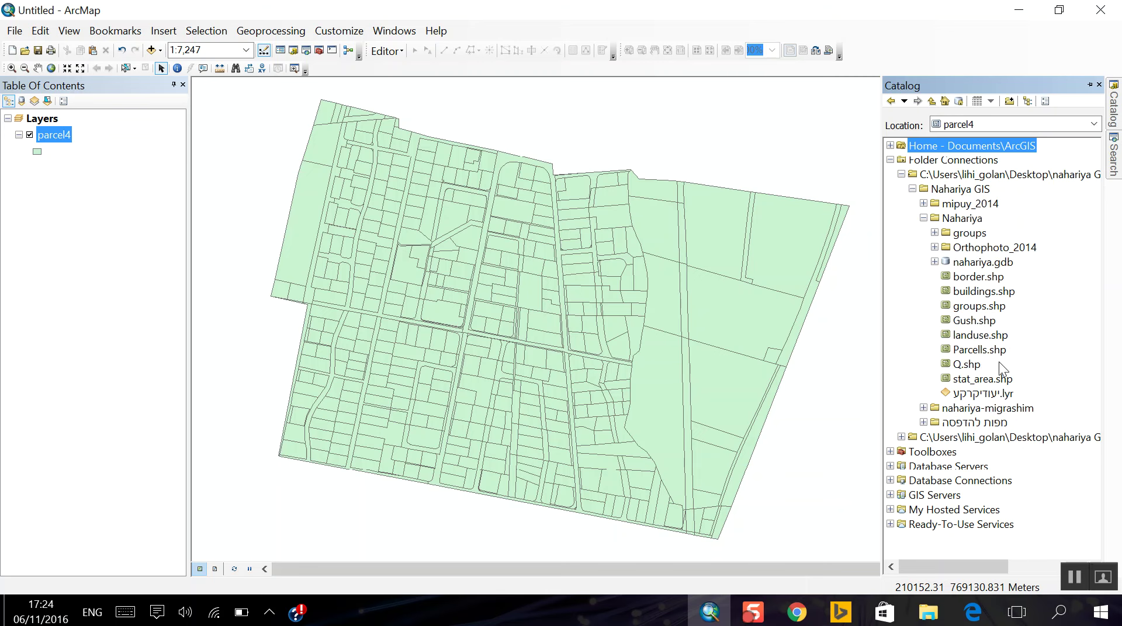
pyautogui.click(993, 394)
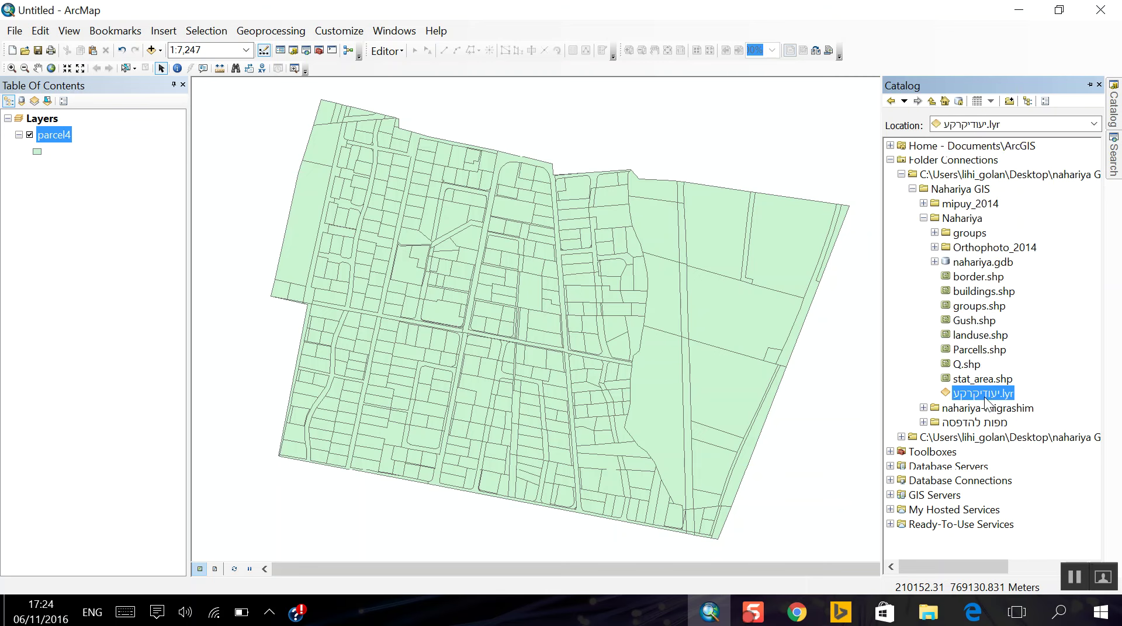
pyautogui.moveTo(984, 398); pyautogui.dragTo(85, 330)
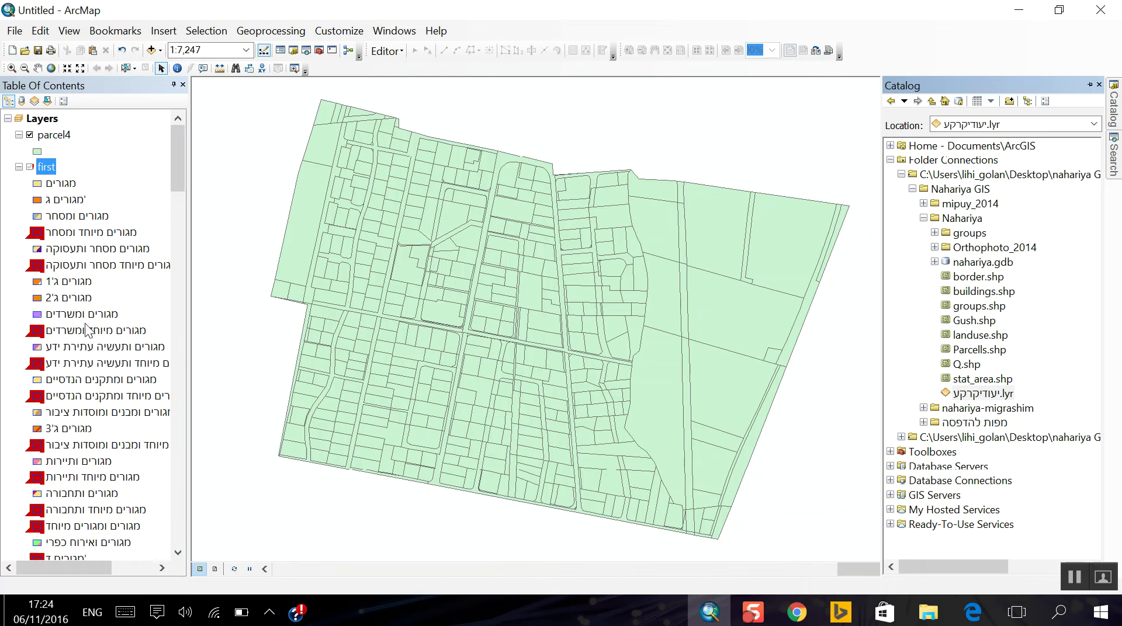
# In parcel4's layer properties, start importing the complete symbology definition from the map layer "first".
pyautogui.moveTo(179, 137)
pyautogui.mouseDown()
pyautogui.moveTo(168, 317)
pyautogui.moveTo(174, 117)
pyautogui.mouseUp()
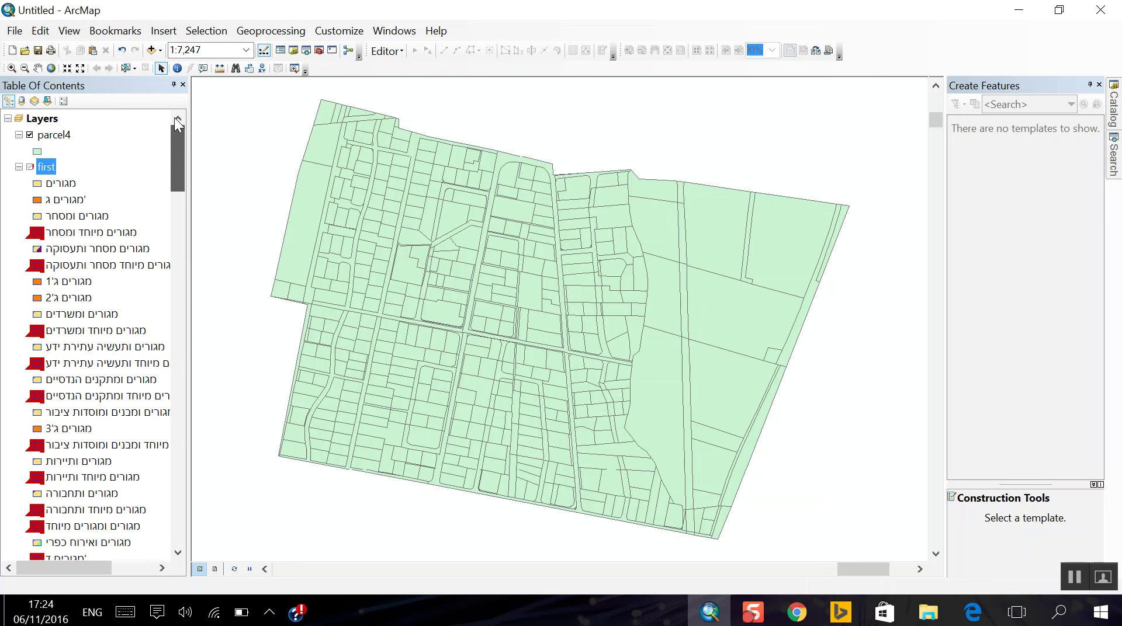
pyautogui.rightClick(44, 136)
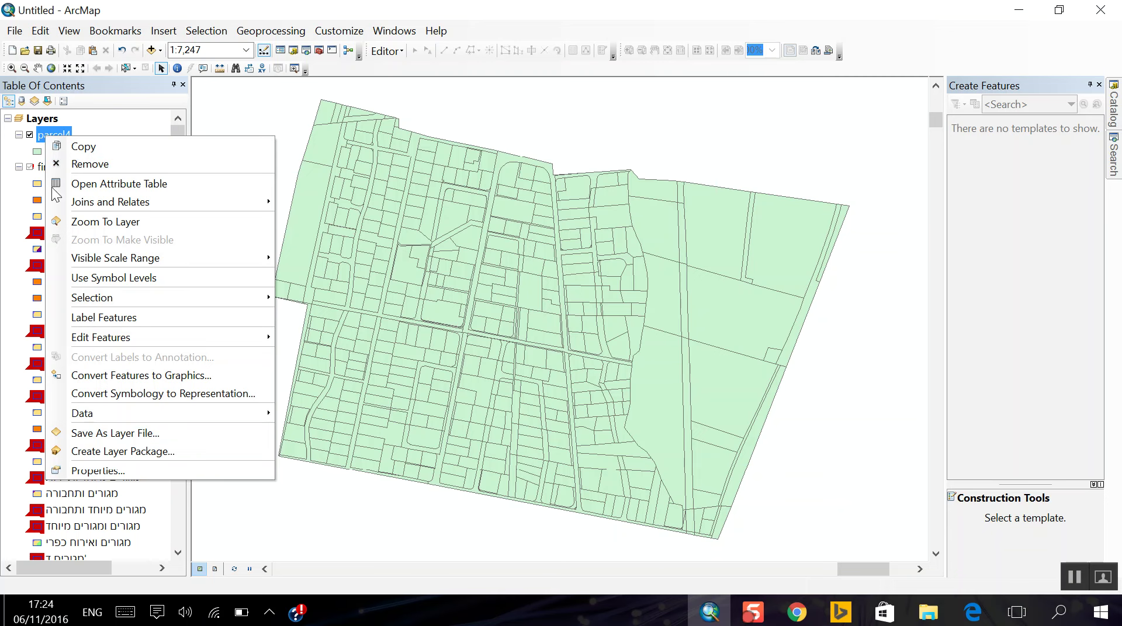
pyautogui.click(141, 472)
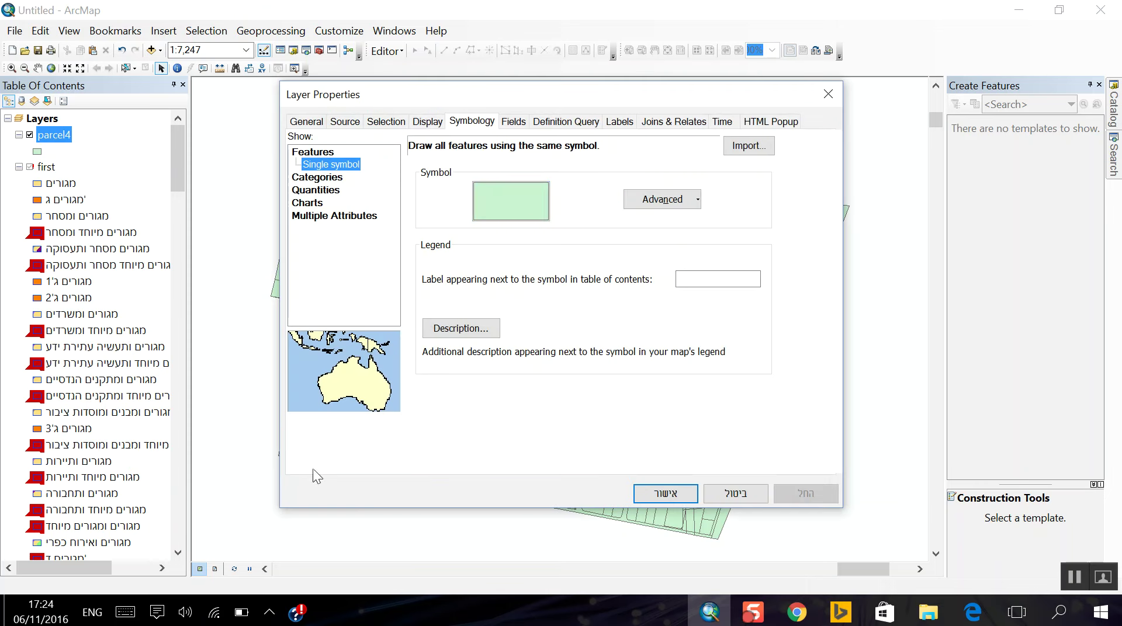
pyautogui.click(474, 121)
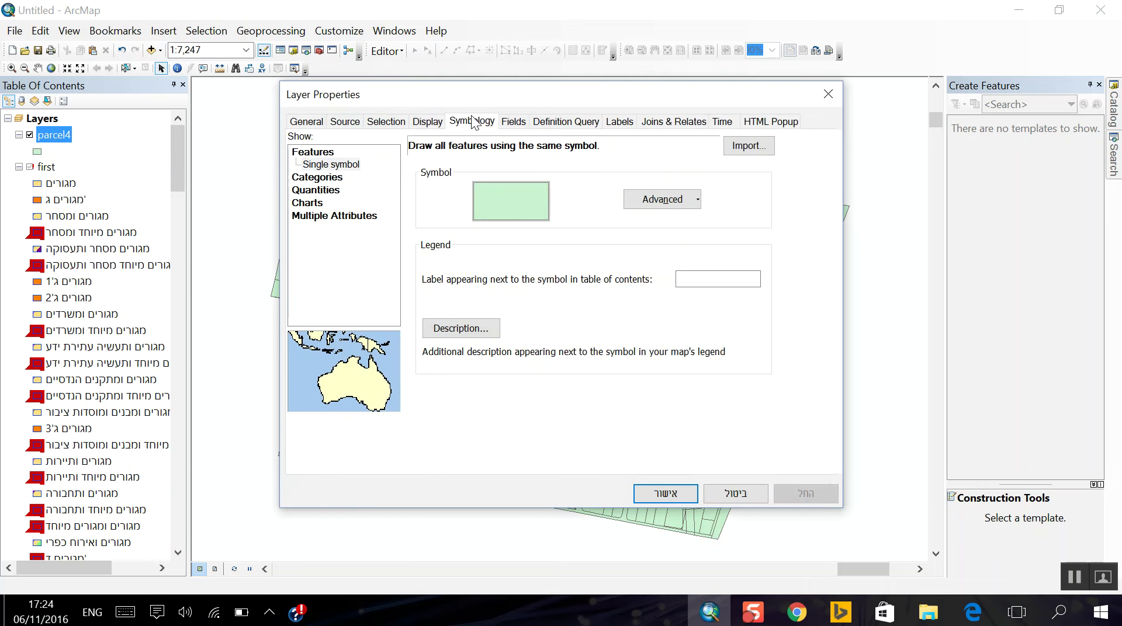
pyautogui.click(758, 151)
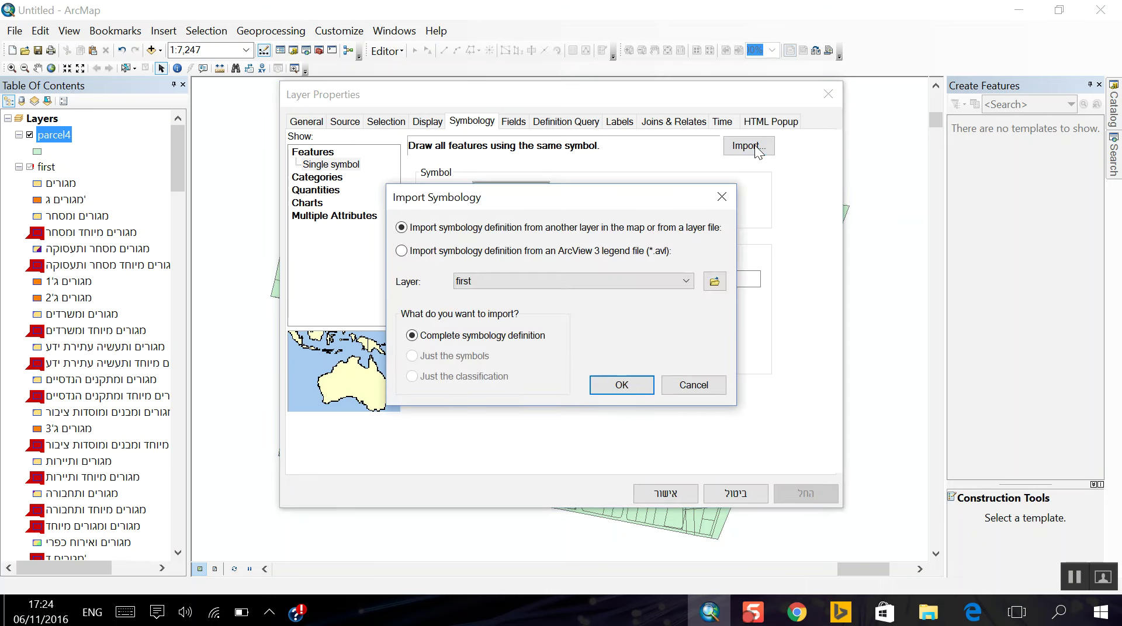
pyautogui.click(685, 276)
pyautogui.click(684, 296)
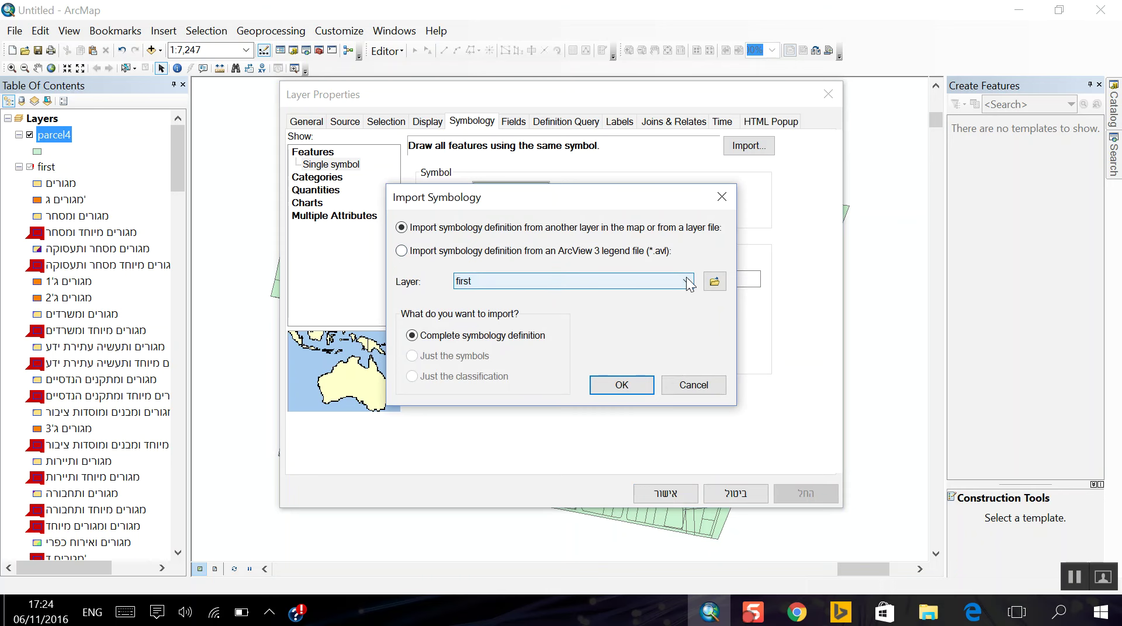
pyautogui.click(623, 385)
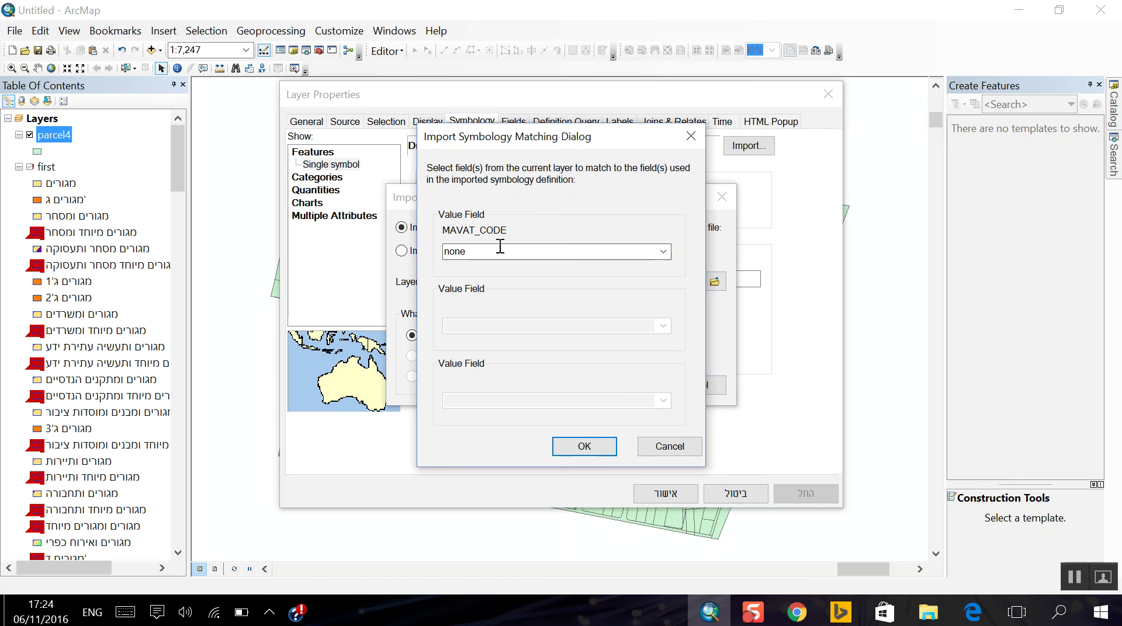
# Match the imported MAVAT_CODE value field to parcel4's LU_num field, and apply the symbology to the layer.
pyautogui.click(664, 252)
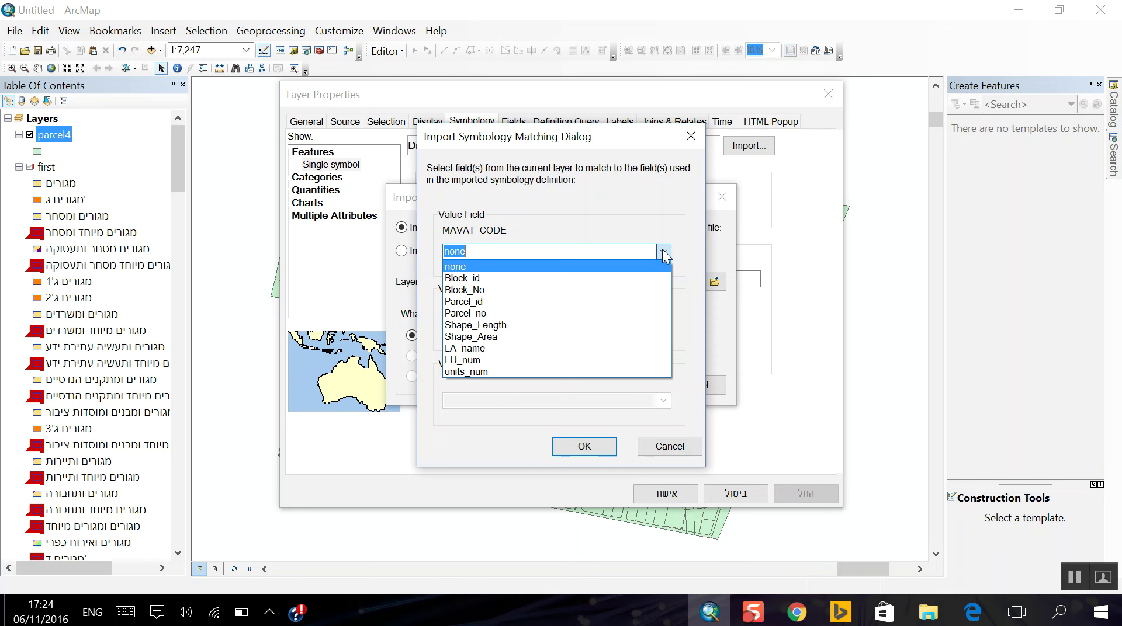
pyautogui.click(628, 358)
pyautogui.click(579, 447)
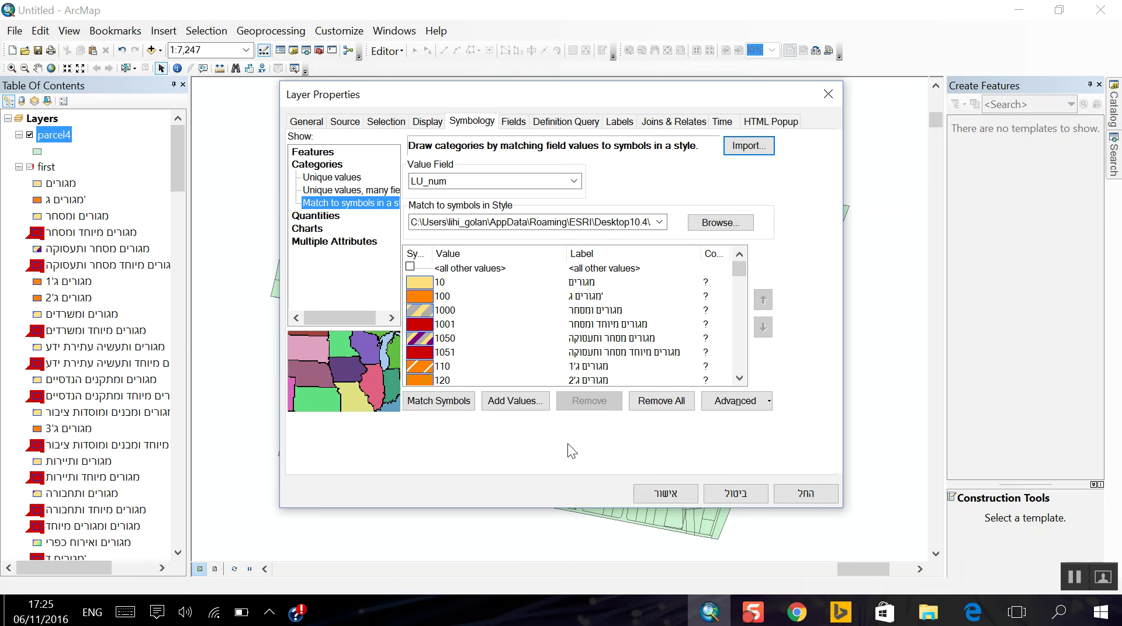
pyautogui.click(807, 496)
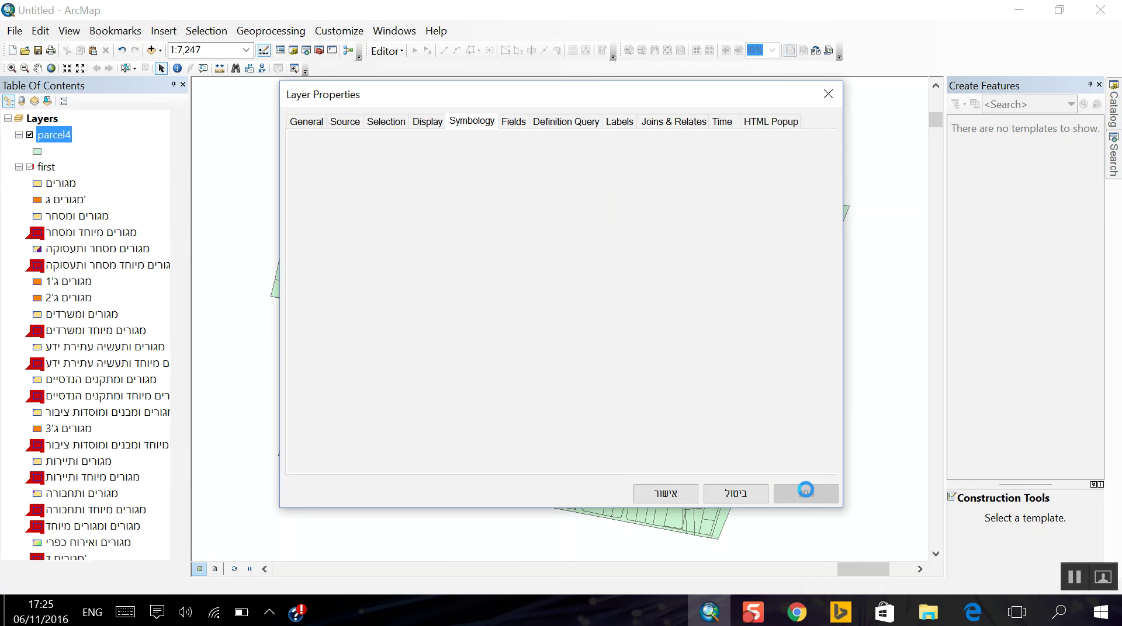
pyautogui.click(680, 501)
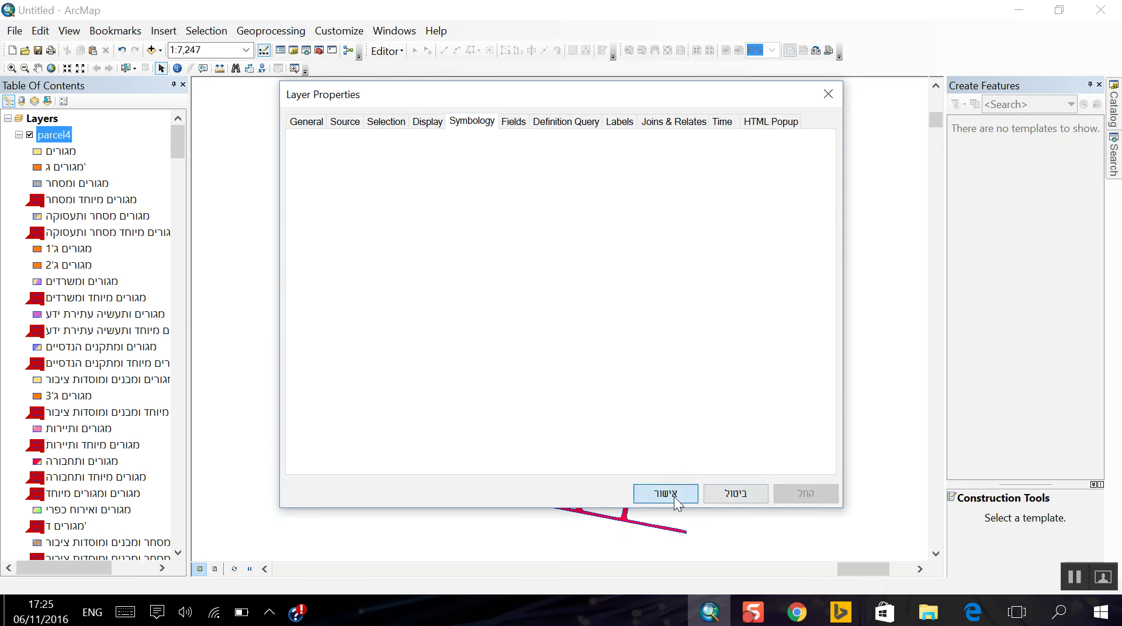